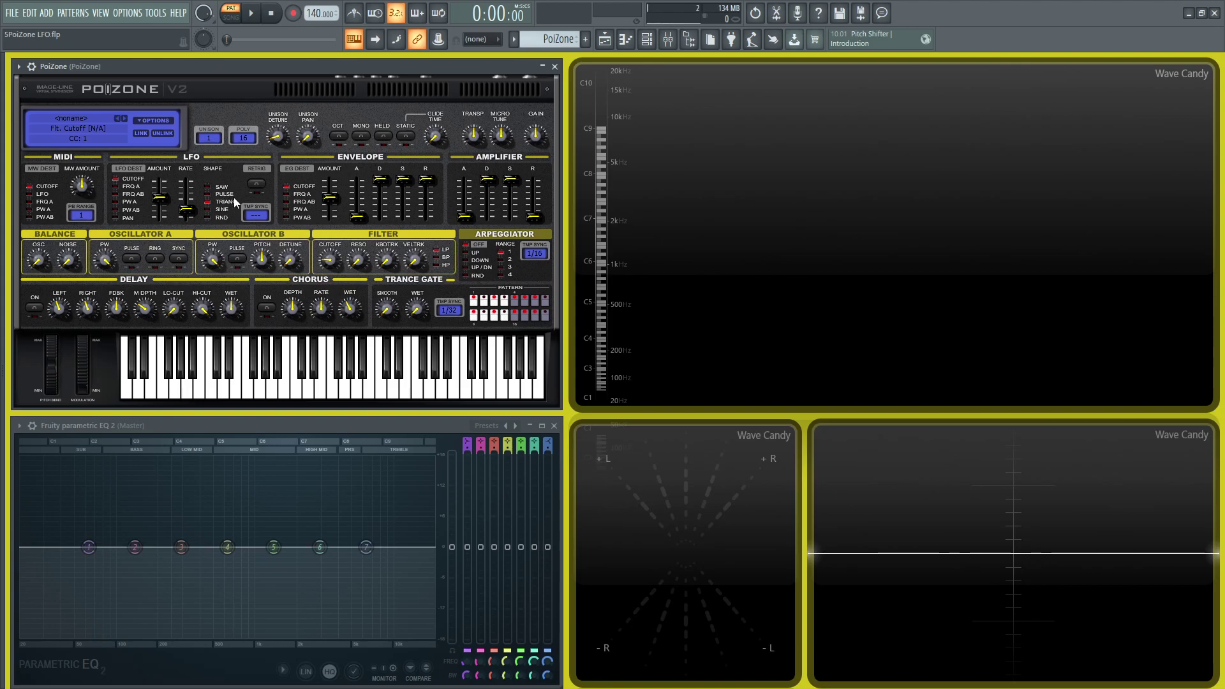
Play the notes C4, D4 and E4 to hear the unmodulated starting sound.
key("z")
key("c")
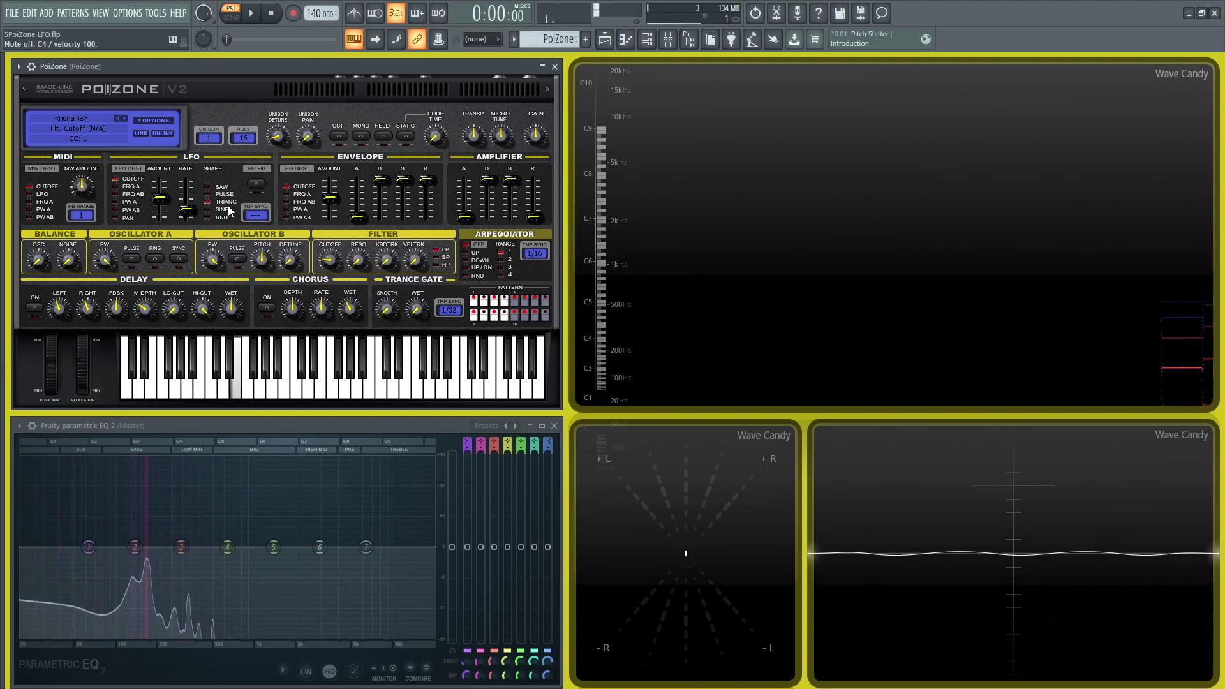
key("x")
key("z")
key("x")
Raise the LFO amount to maximum and set the LFO rate to about 2.01 Hz, playing C4 to hear the modulated cutoff.
left_click_drag(159, 198, 159, 198)
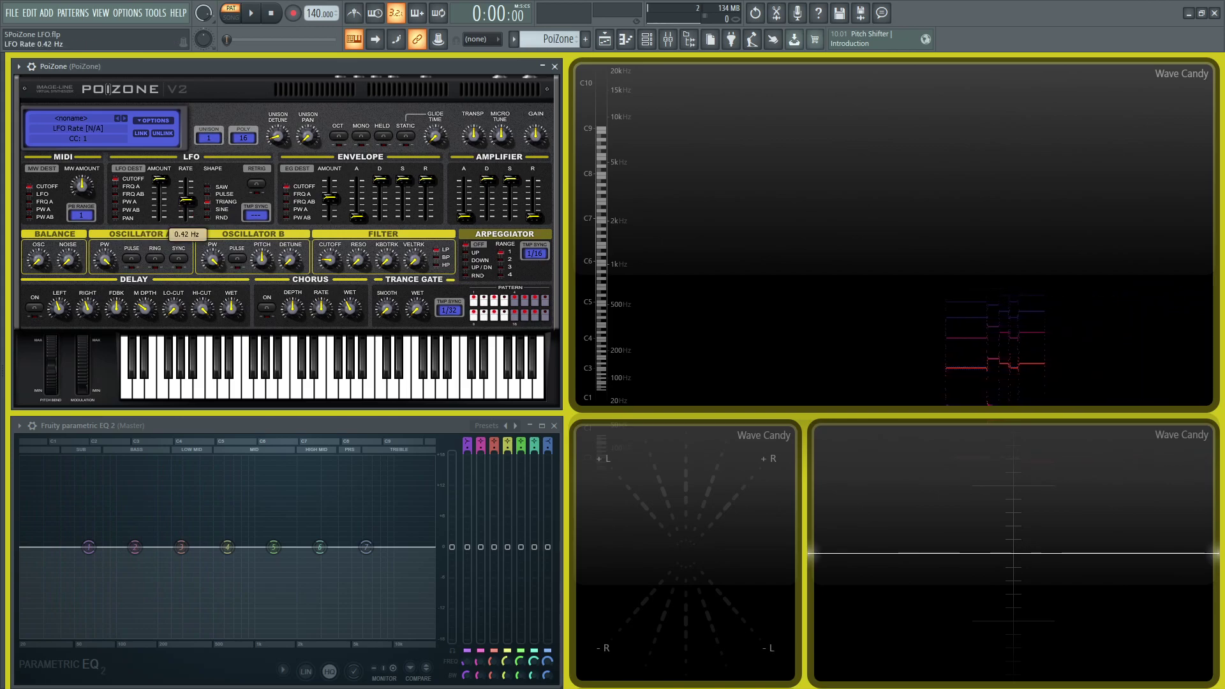
key("z")
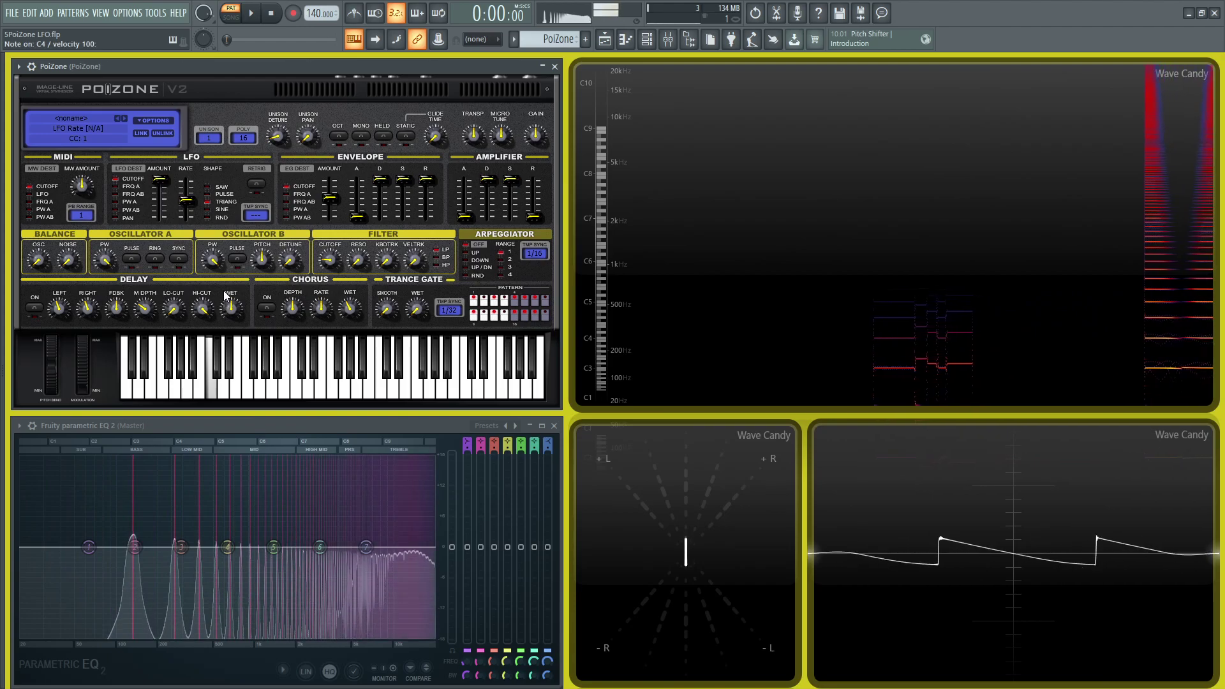
left_click_drag(186, 203, 185, 197)
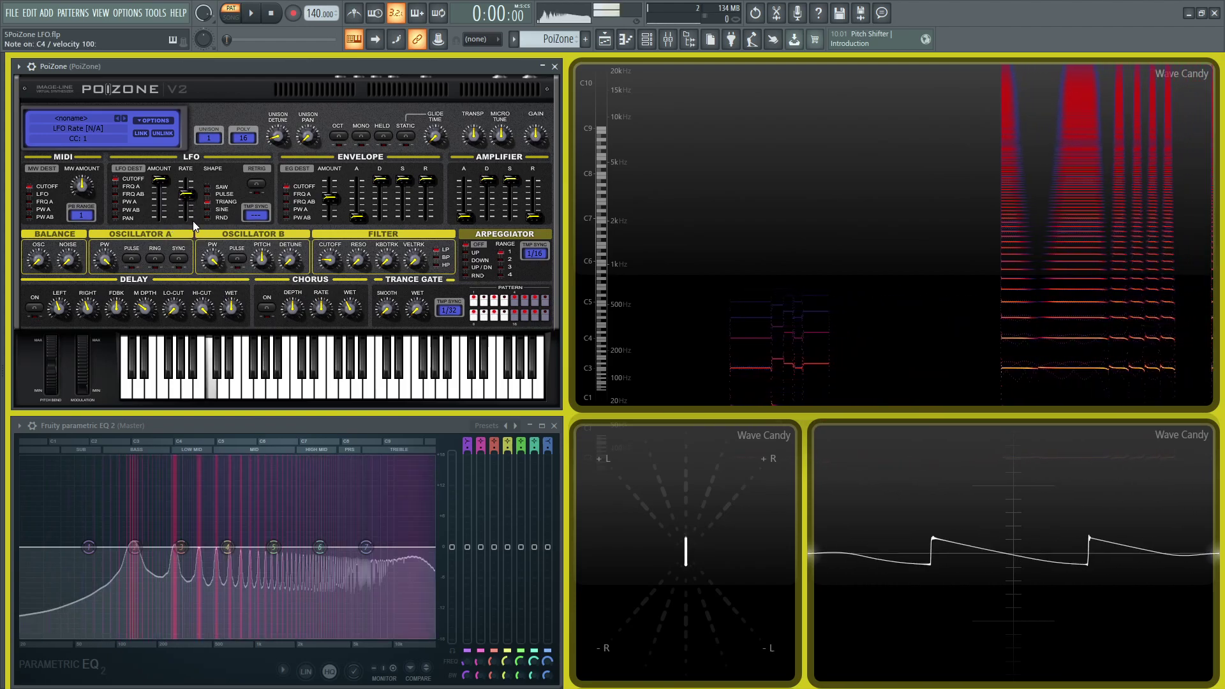
left_click(186, 194)
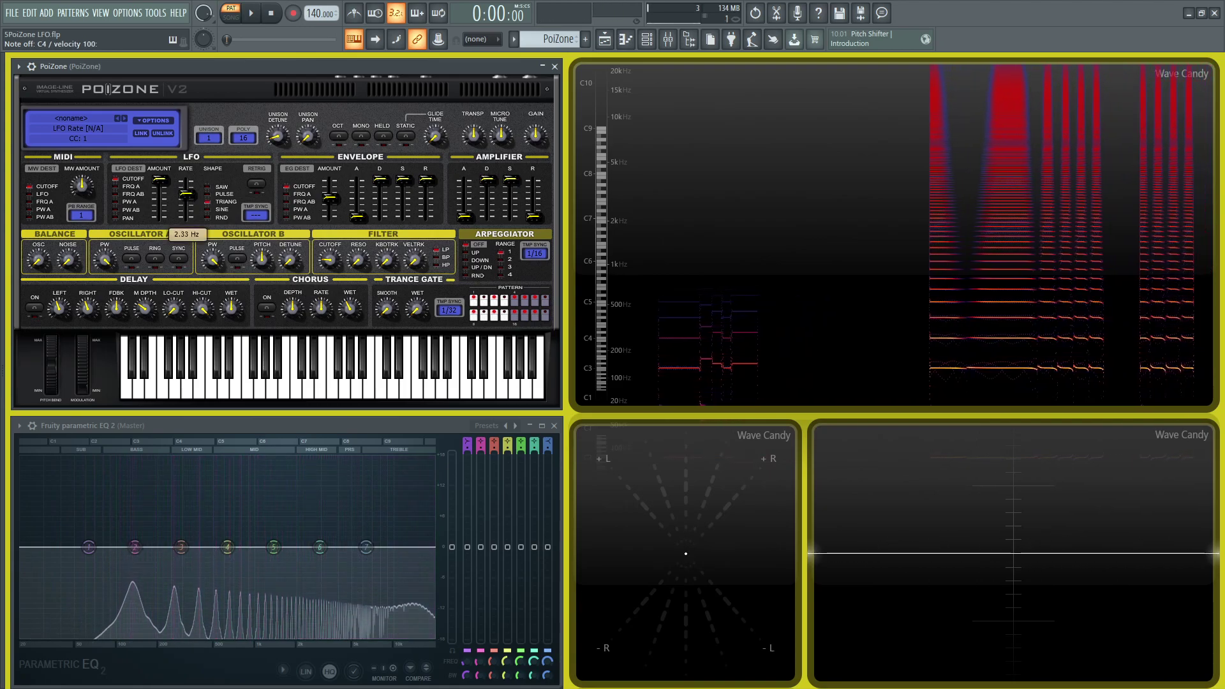
left_click_drag(186, 193, 187, 195)
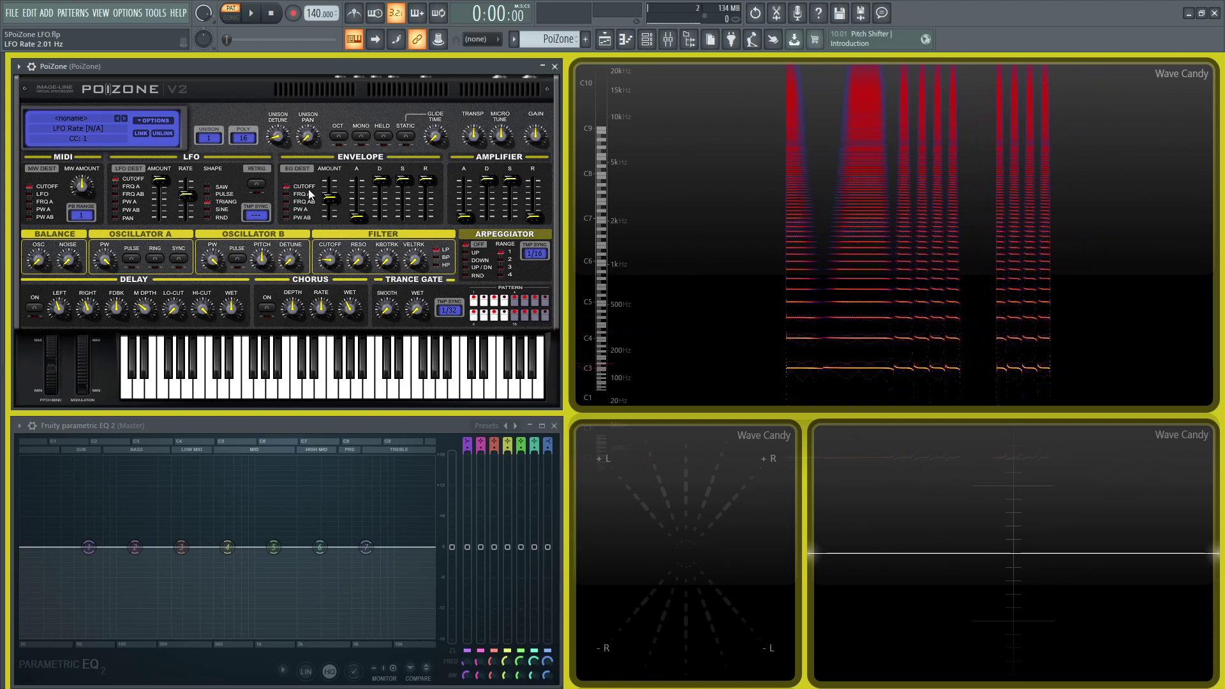
Set the LFO tempo sync to 2/4 with the Saw shape and play C4.
left_click(256, 215)
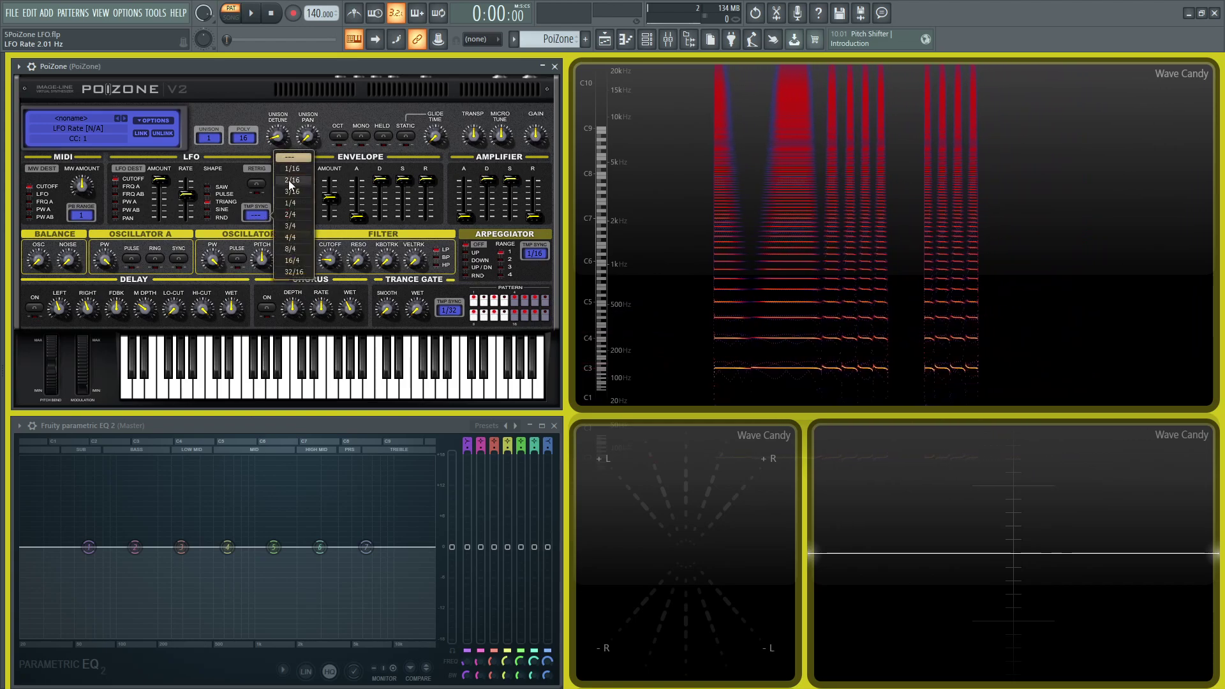
left_click(294, 216)
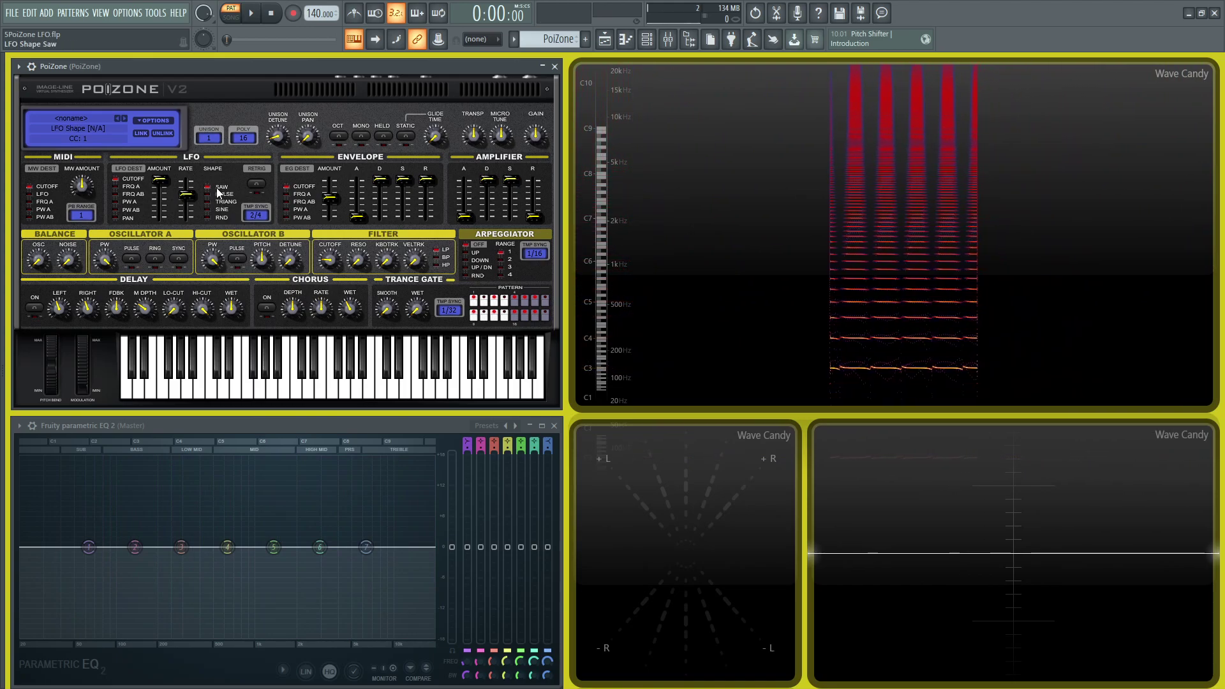
key("z")
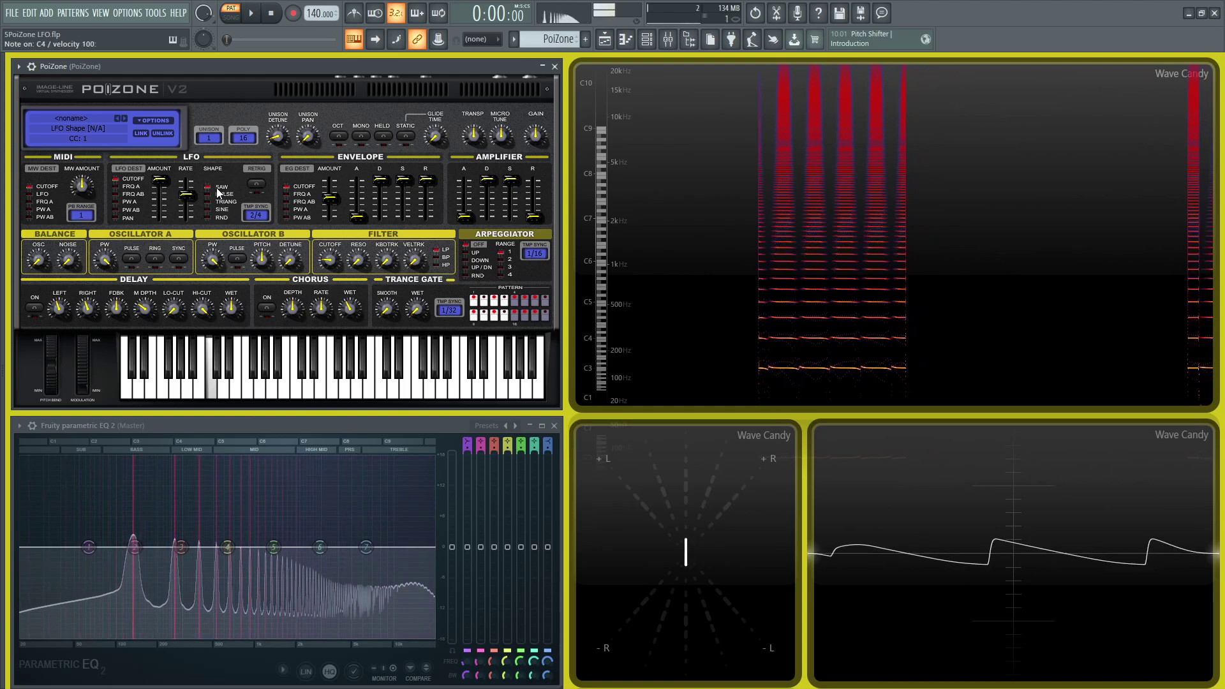
Turn off the LFO tempo sync and play C4 to hear the free-running Saw shape.
left_click(262, 219)
left_click(291, 155)
key("z")
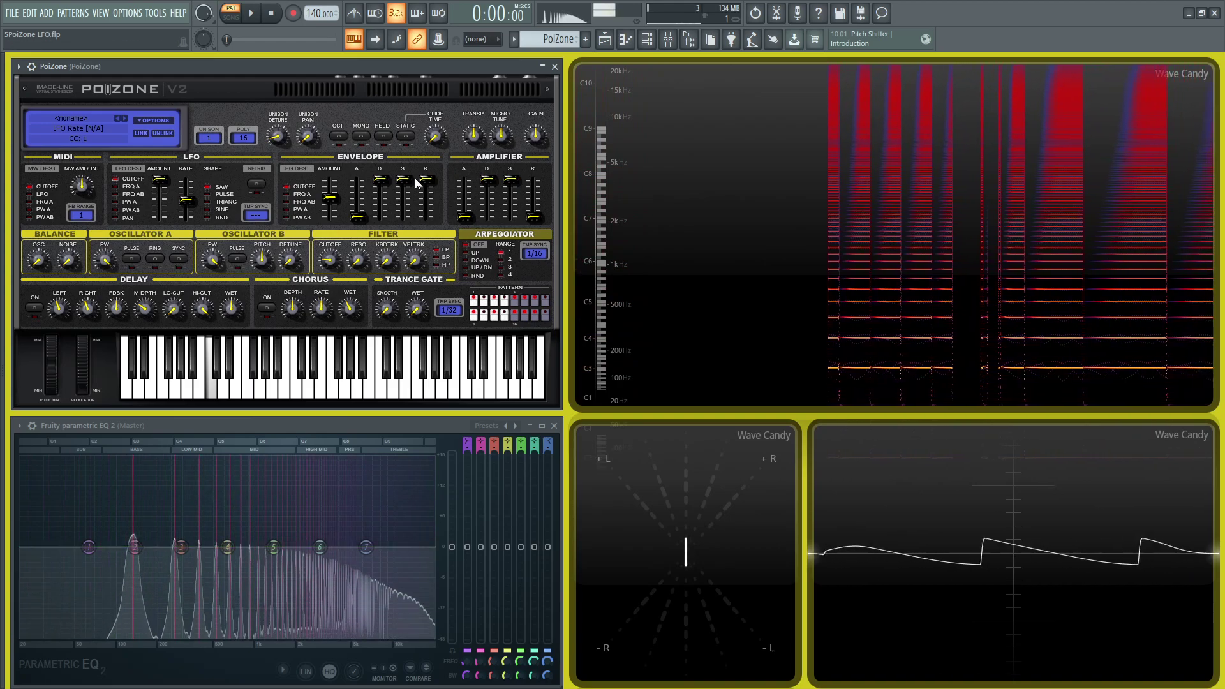
Audition C4 through the Pulse, Triangle, Sine and random LFO shapes.
left_click(213, 195)
key("z")
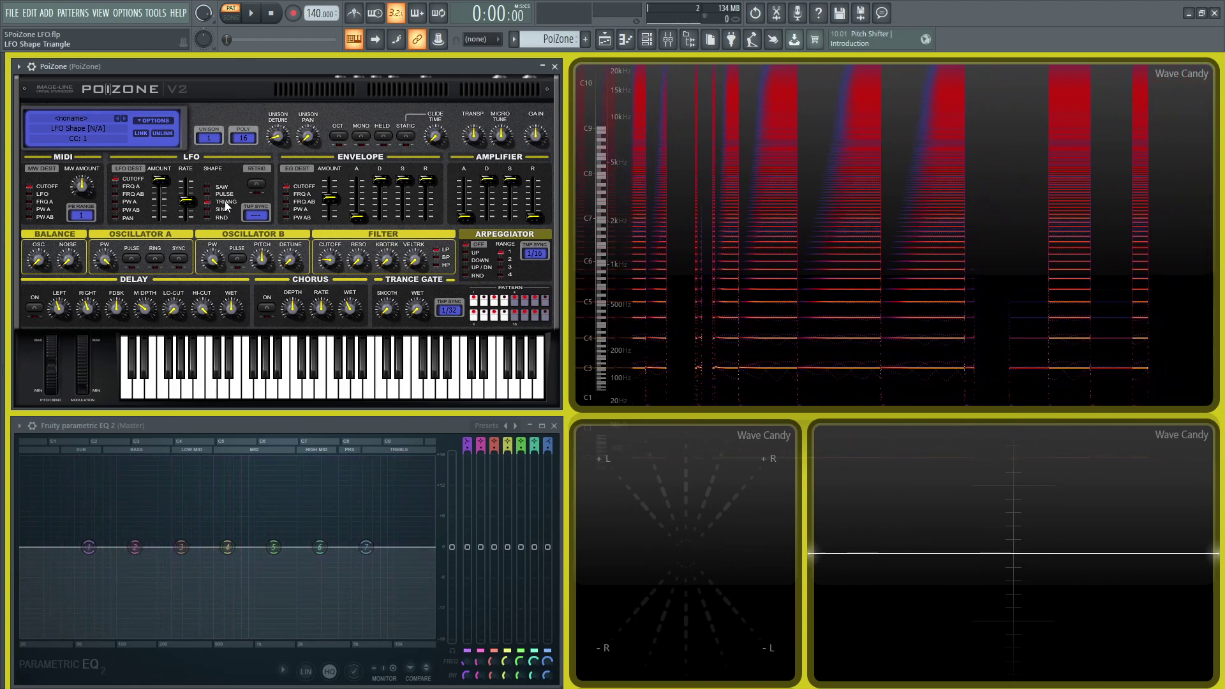
left_click(225, 201)
key("z")
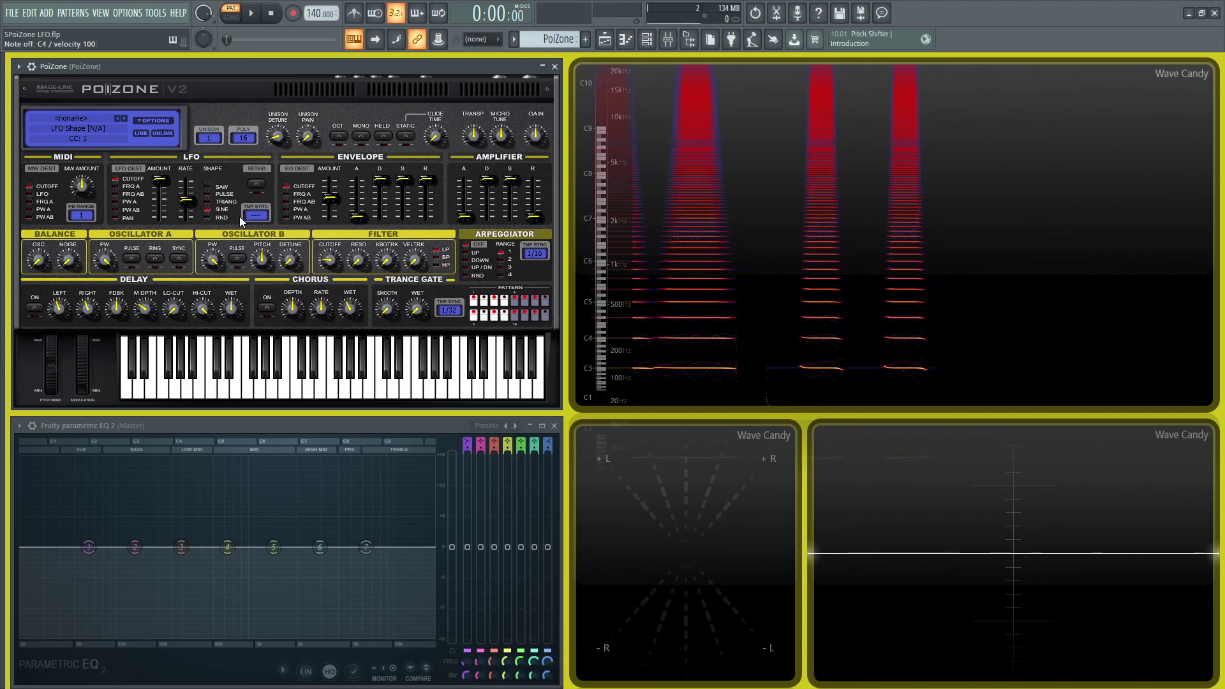
left_click(223, 219)
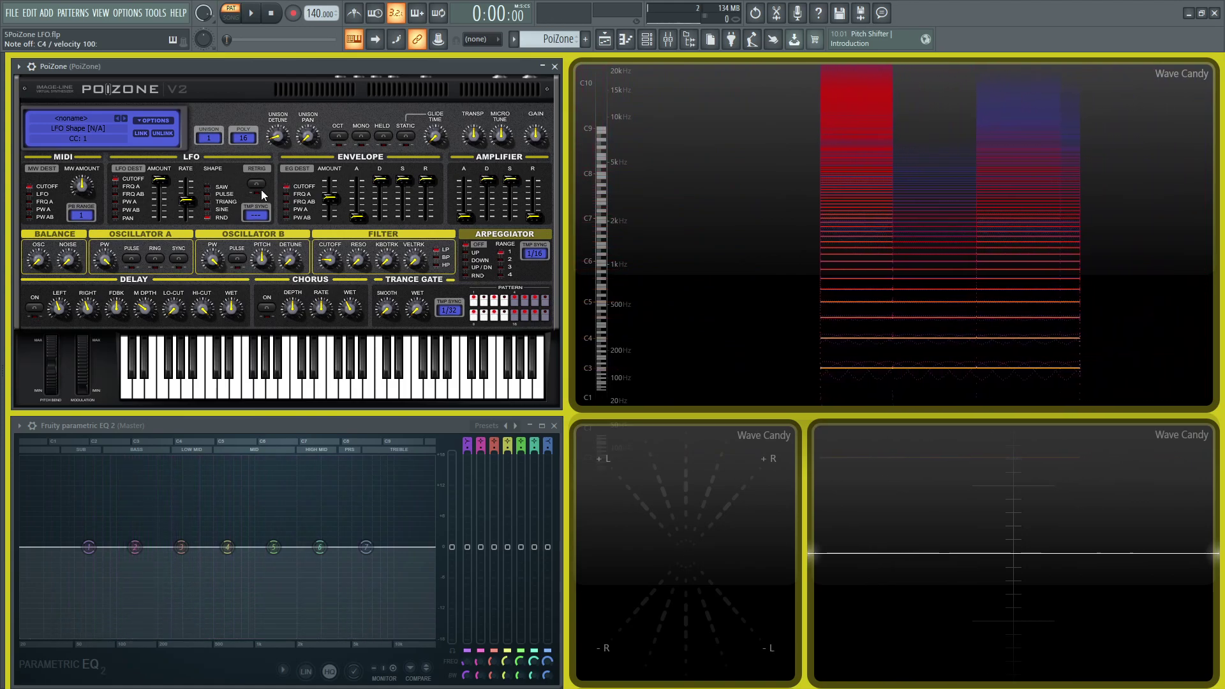
Set the LFO shape to Triangle and play C4 repeatedly with LFO retrigger off.
left_click(207, 202)
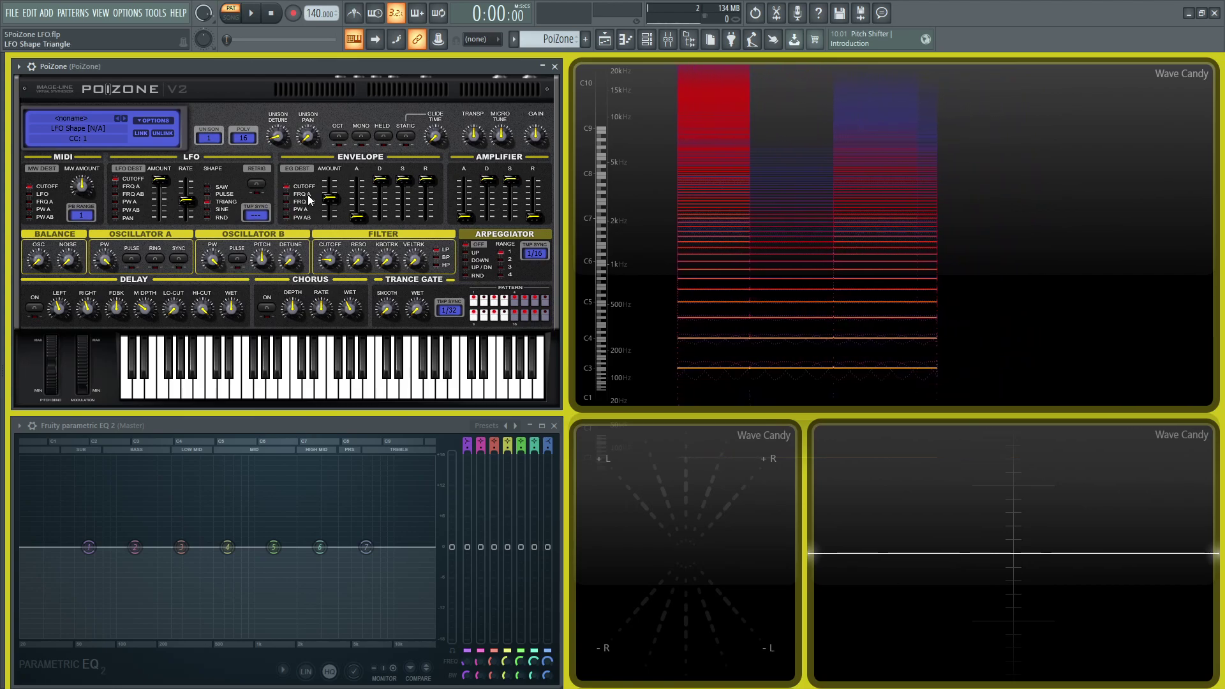
key("z")
key("z")
key("z")
key("z")
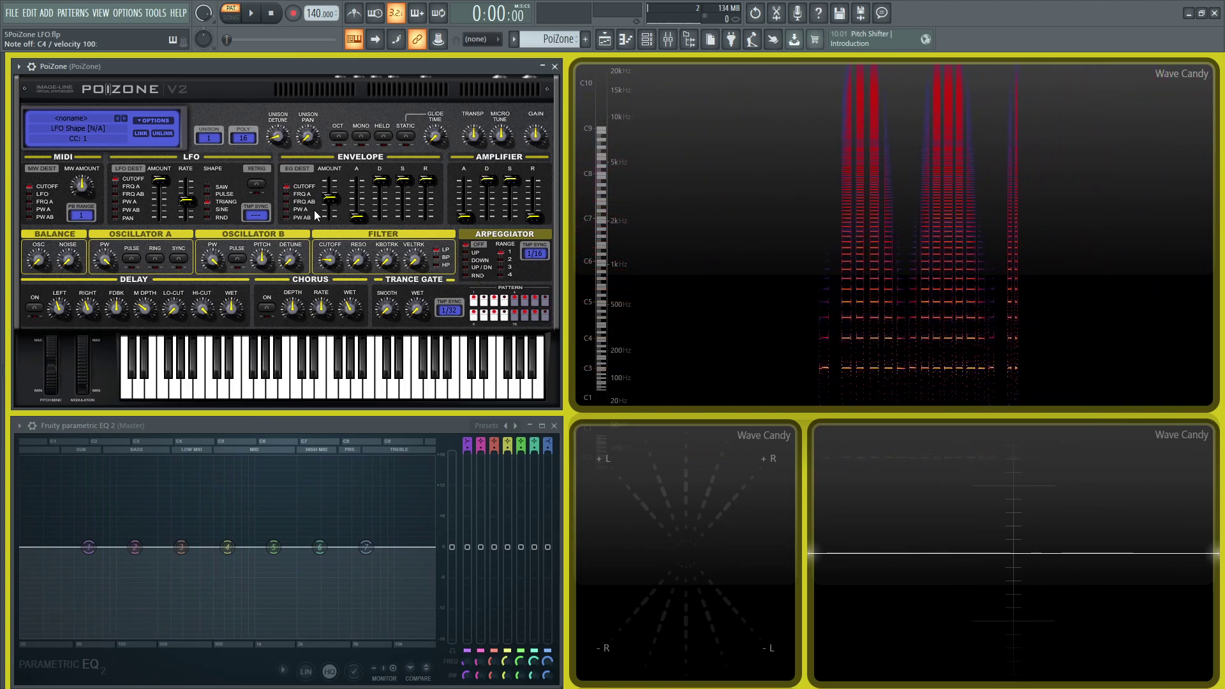
Enable LFO retrigger and play C4 repeatedly to hear the LFO cycle restart on each note.
left_click(258, 184)
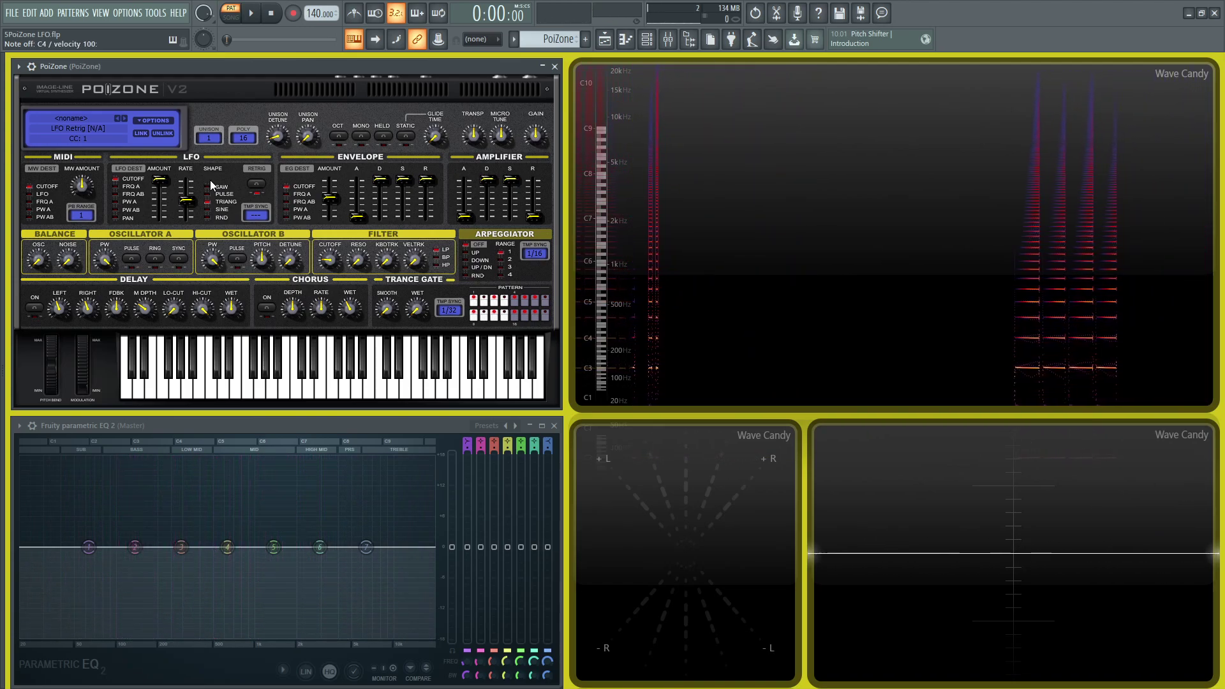
key("z")
key("z")
key("z")
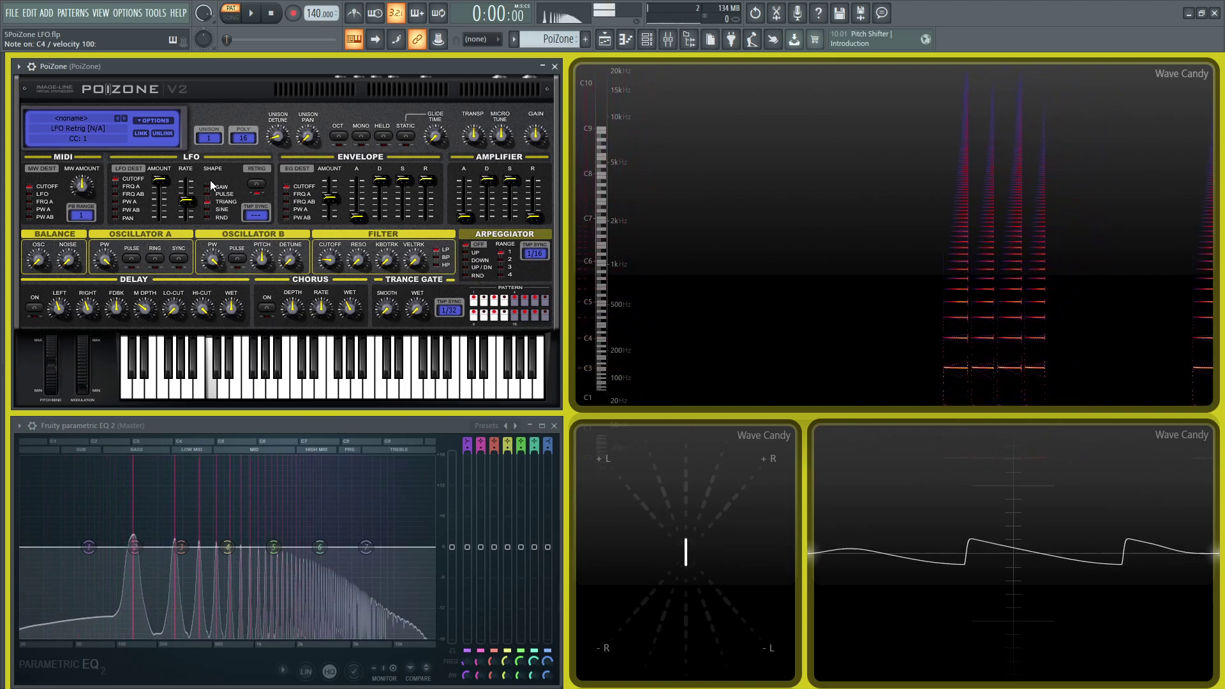
key("z")
left_click(259, 185)
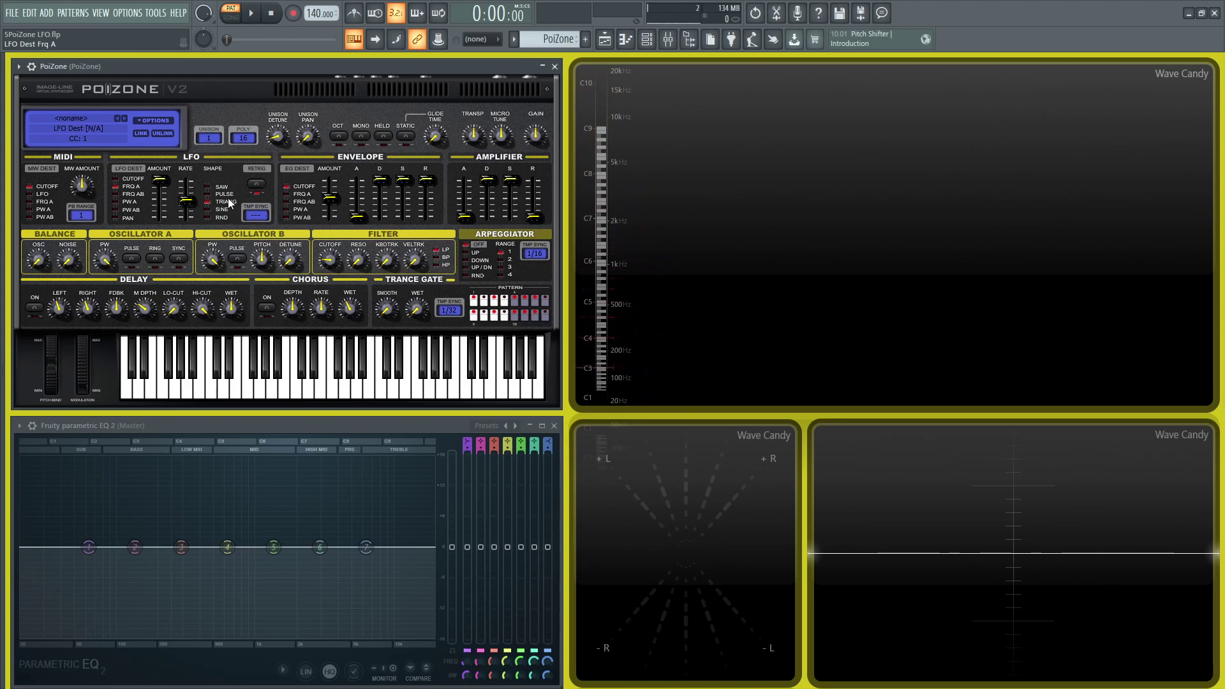
Raise the LFO rate and the filter cutoff with Frq A as the LFO destination, and play D4.
left_click_drag(185, 201, 186, 187)
mouse_move(329, 259)
left_mouse_down()
mouse_move(329, 223)
mouse_move(329, 271)
left_mouse_up()
key("x")
key("x")
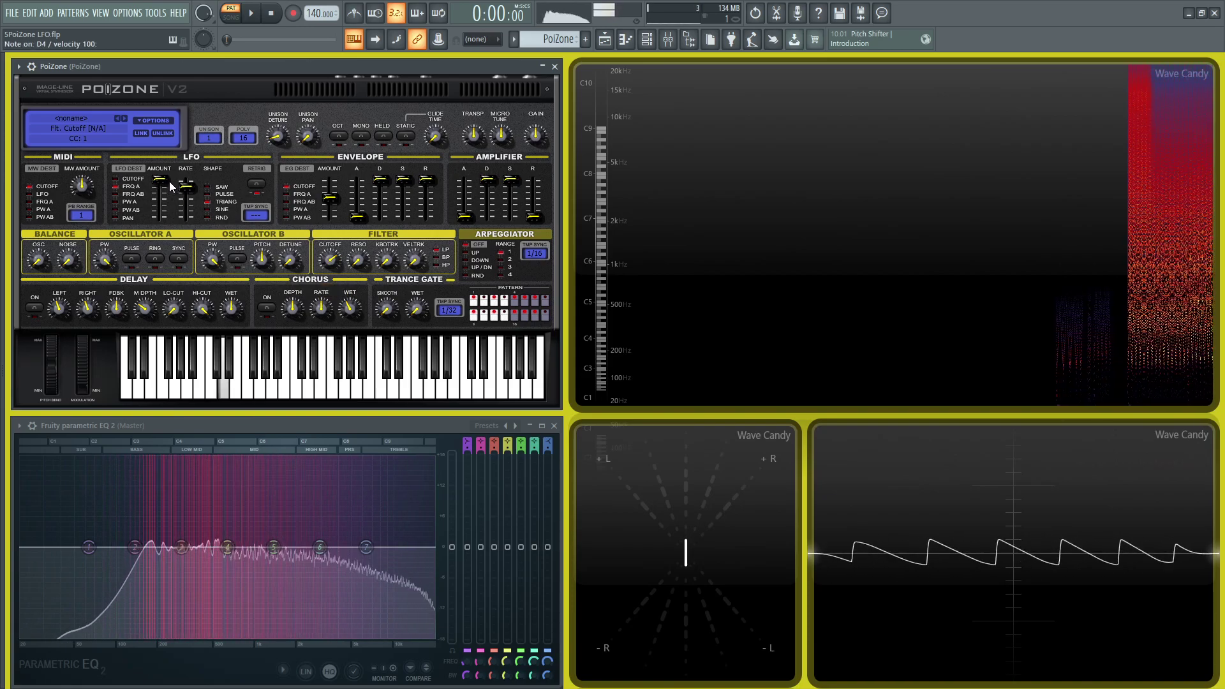
Lower the LFO amount and rate for a gentler pitch modulation, playing C4 and D4.
left_click_drag(170, 181, 163, 190)
key("z")
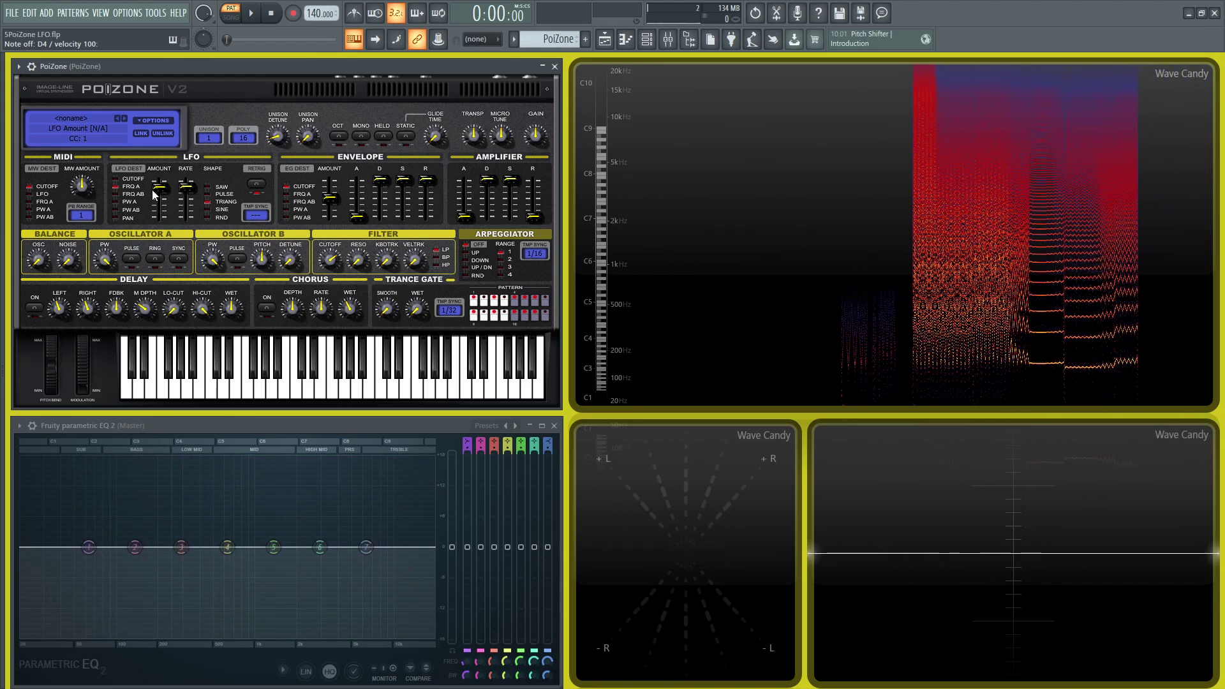
left_click_drag(186, 184, 186, 192)
key("x")
key("z")
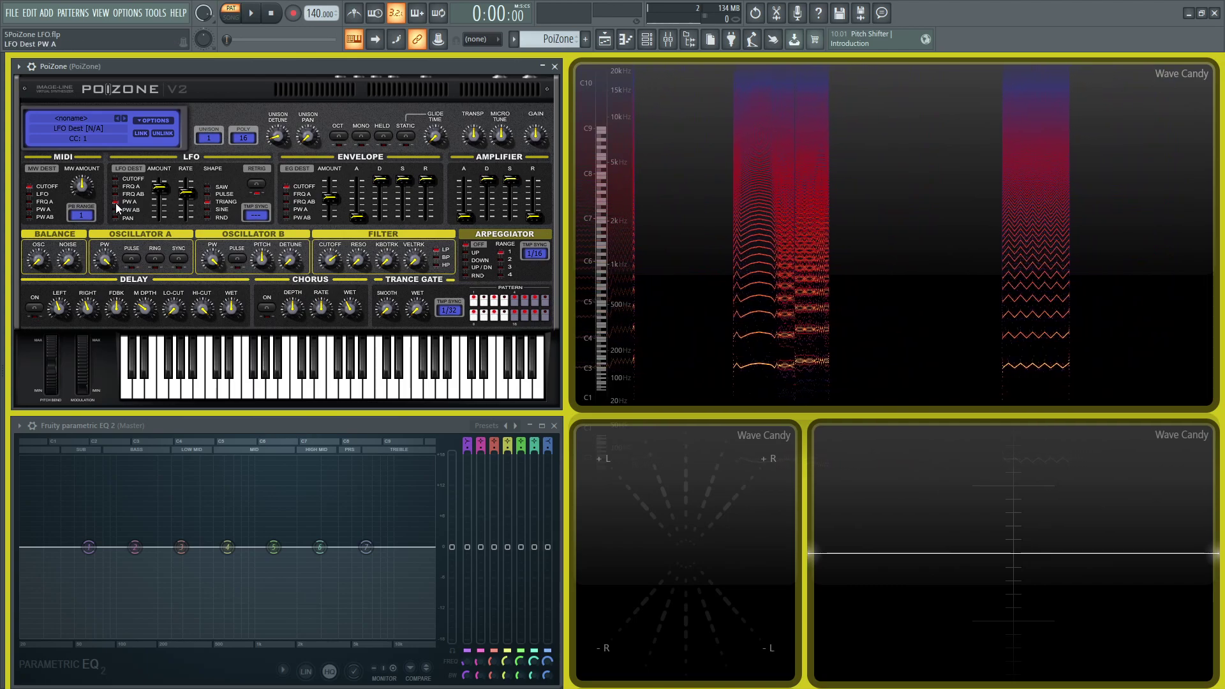
Switch oscillator A to Pulse and raise the LFO amount and rate for PW A modulation, playing C4, D4 and E4.
left_click(132, 260)
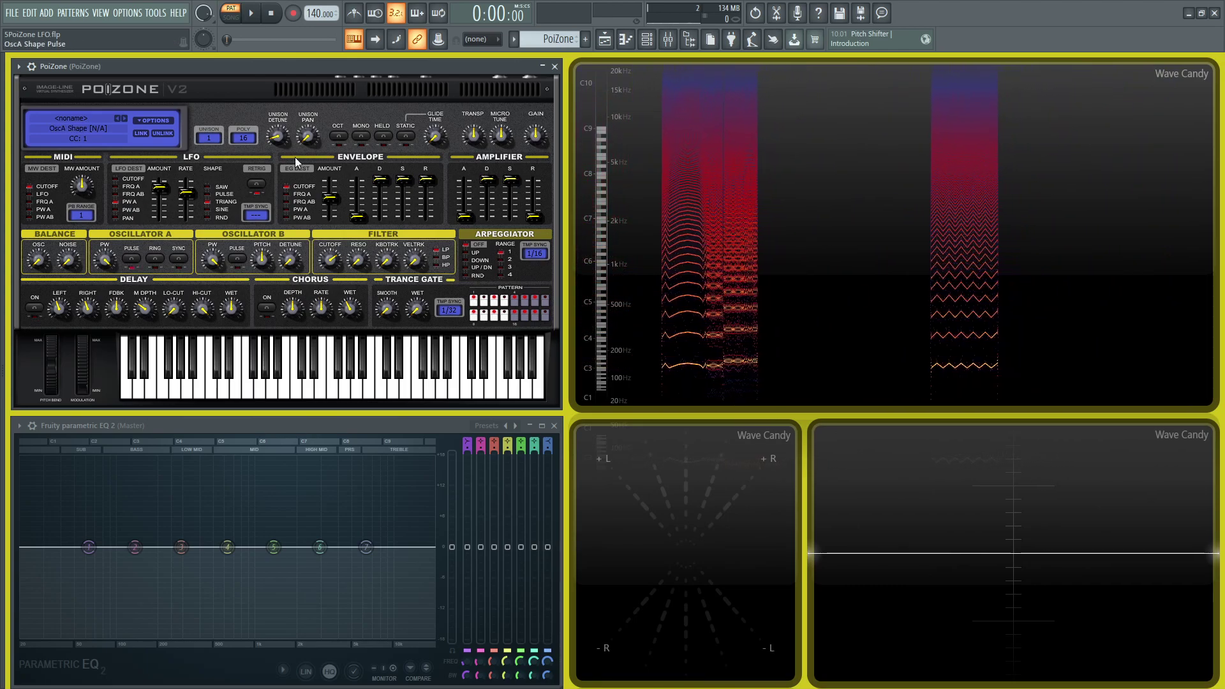
key("z")
left_click_drag(195, 189, 186, 186)
key("x")
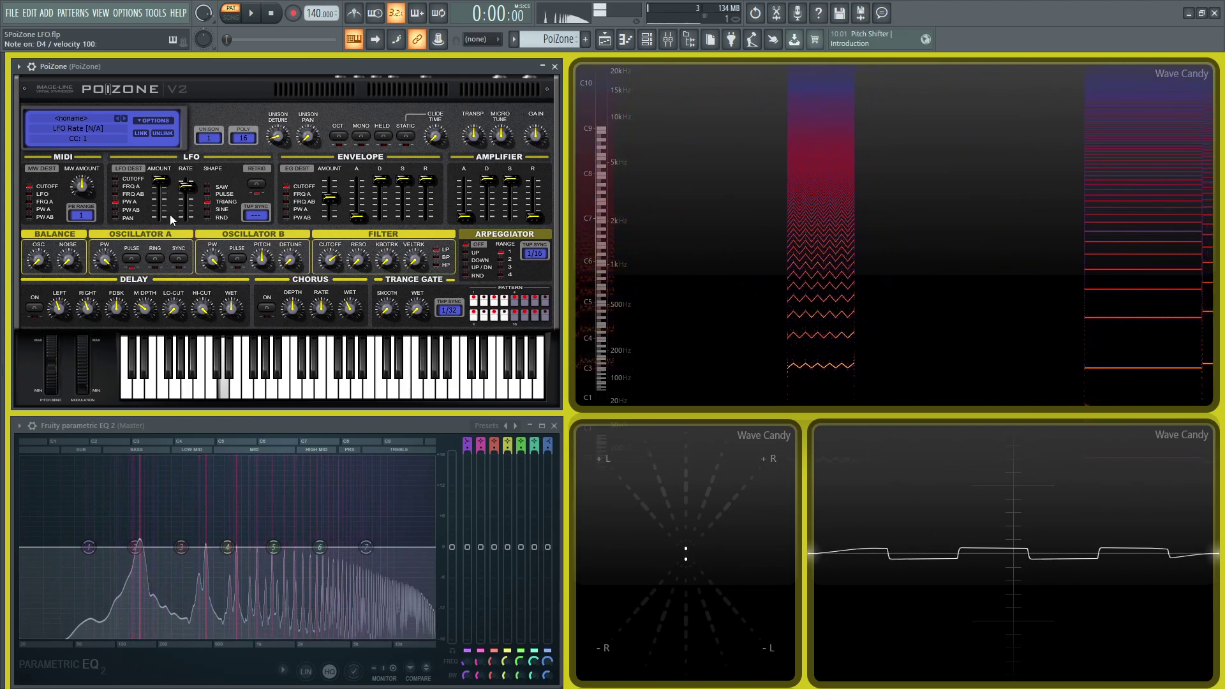
key("c")
Adjust oscillator A's pulse width and play C4 and G4 to hear the pulse-width modulation.
left_click_drag(106, 260, 106, 319)
key("z")
key("b")
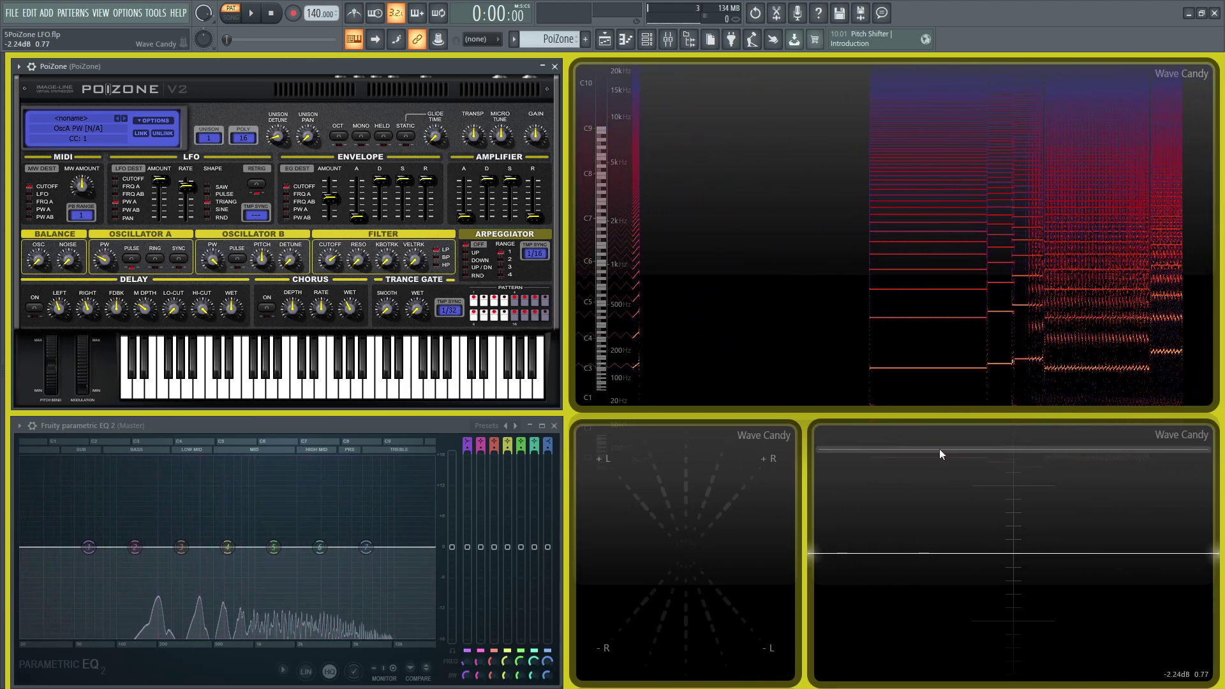
key("b")
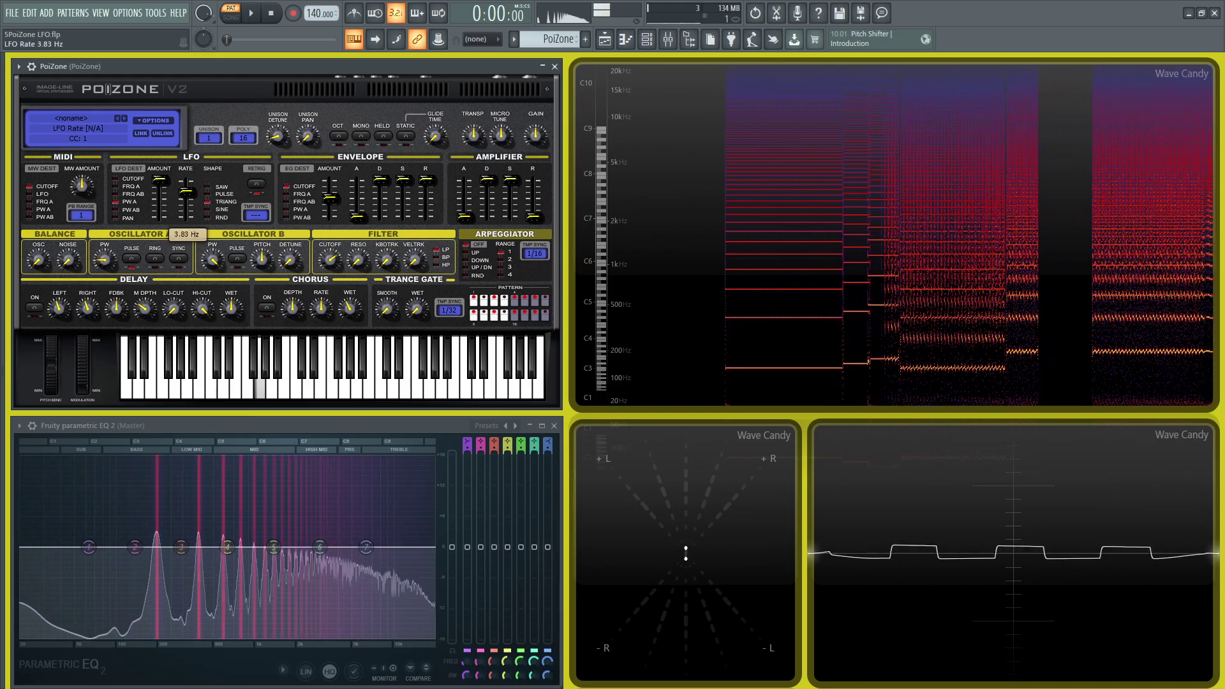
Set the LFO rate to about 2.98 Hz and audition the pulse-width modulation on A4, E4, F4 and D4.
left_click_drag(186, 187, 186, 192)
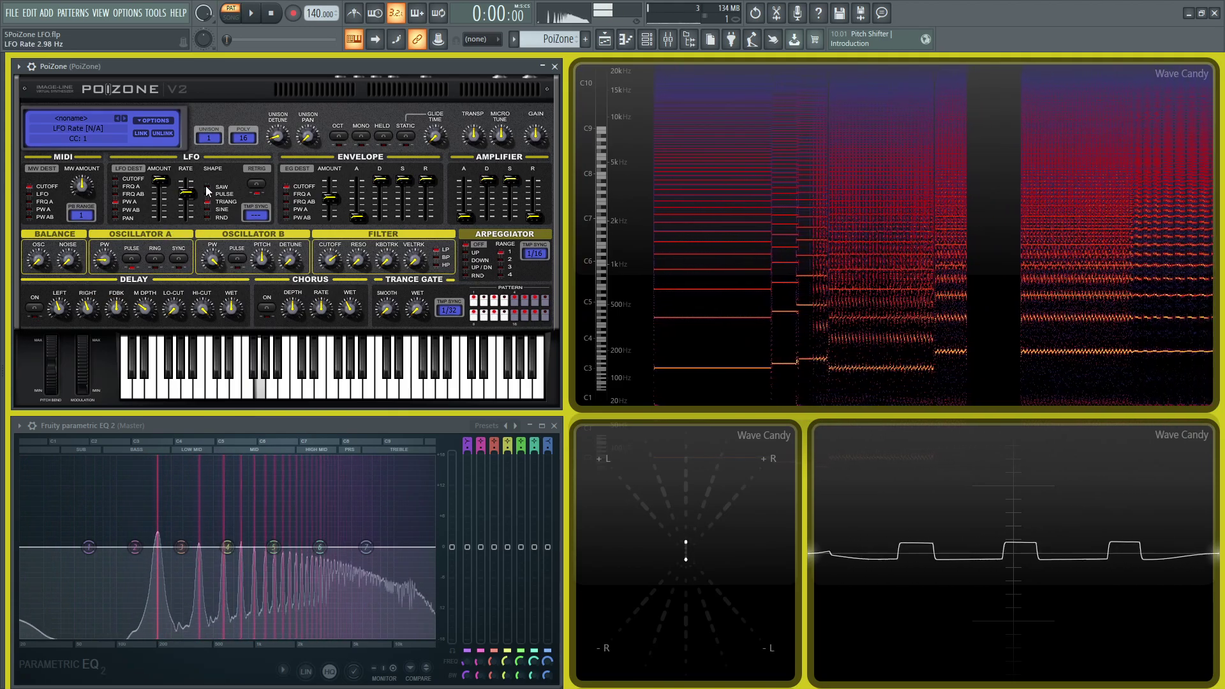
key("n")
key("c")
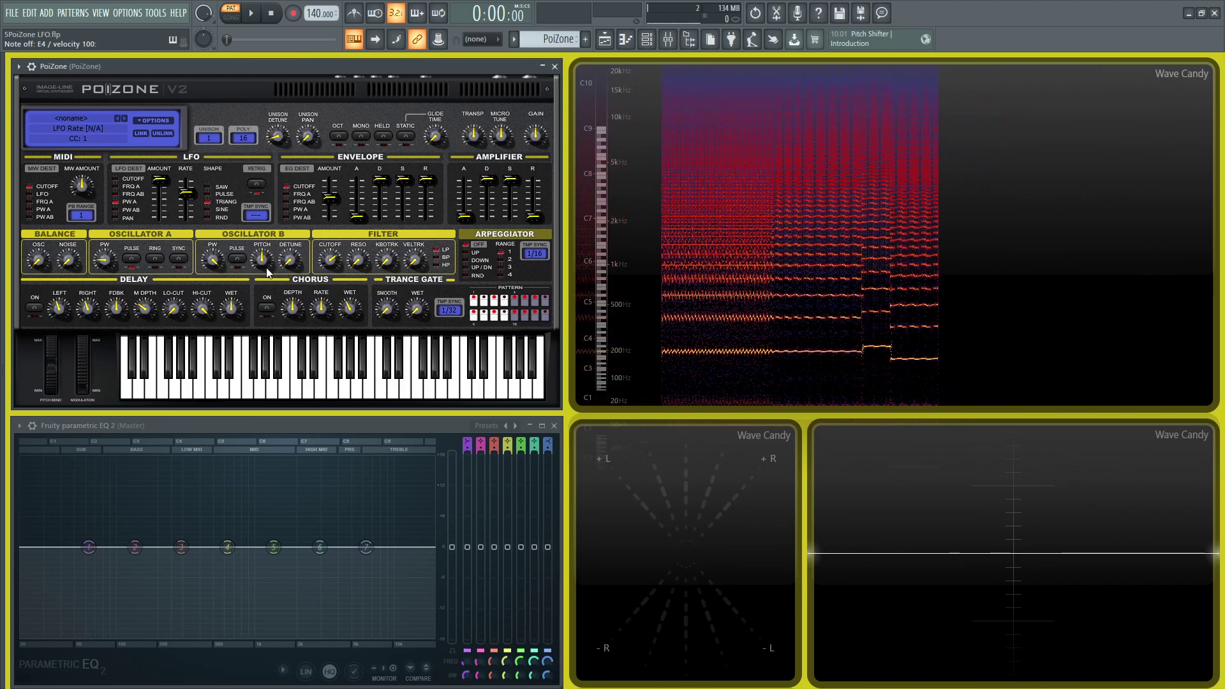
key("v")
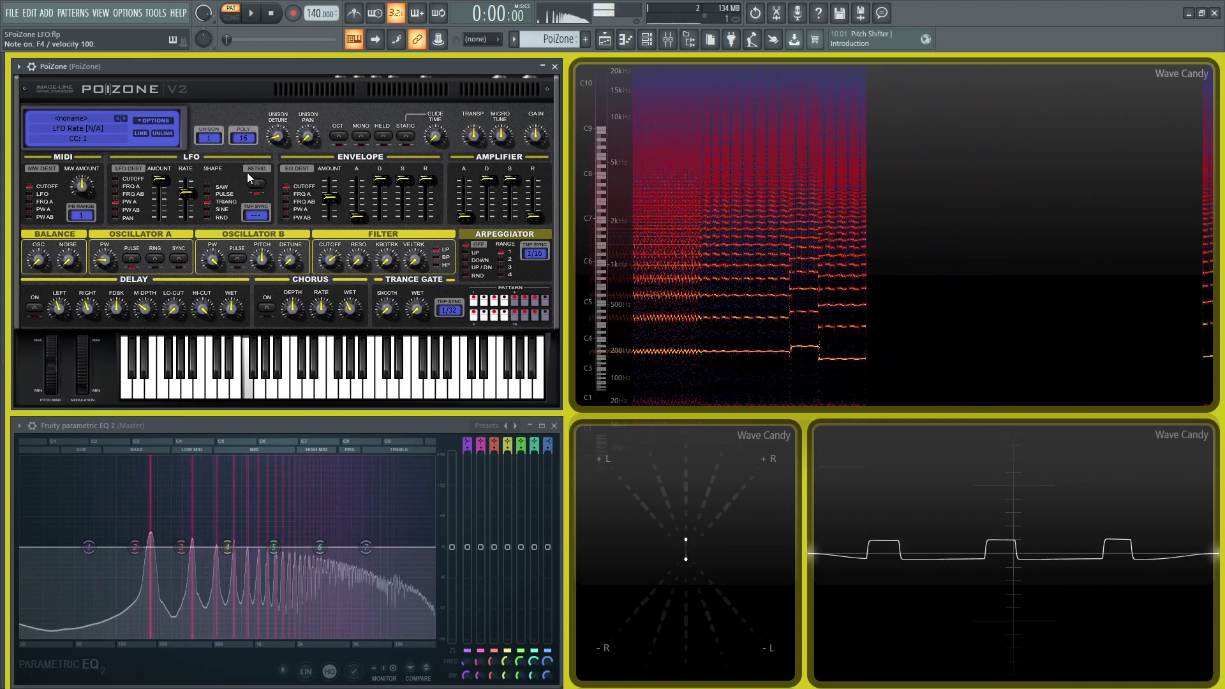
key("x")
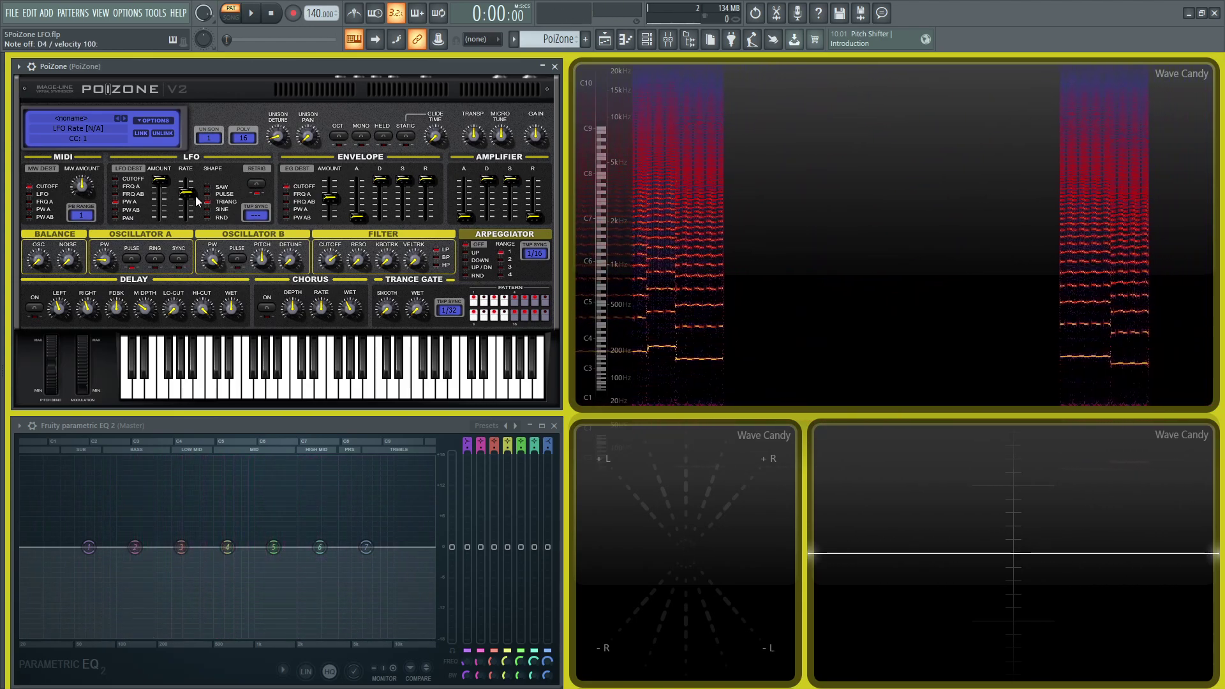
Reset the synth program to its defaults and set the filter cutoff to 15%.
left_click(162, 120)
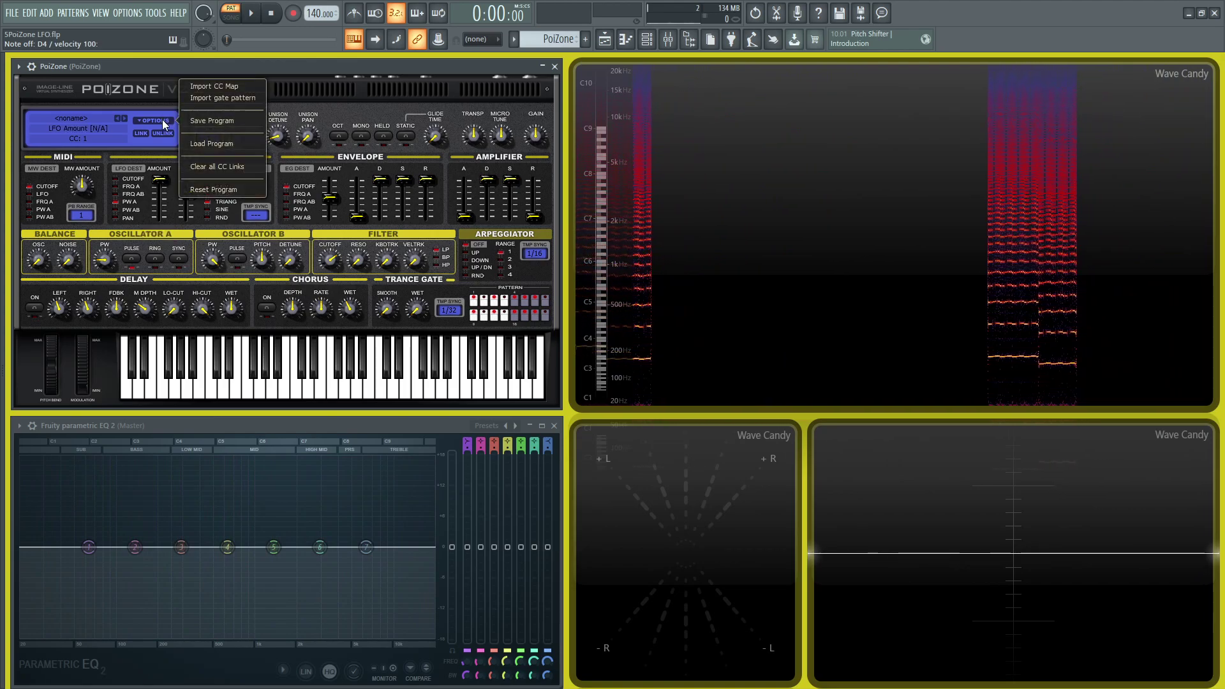
left_click(228, 188)
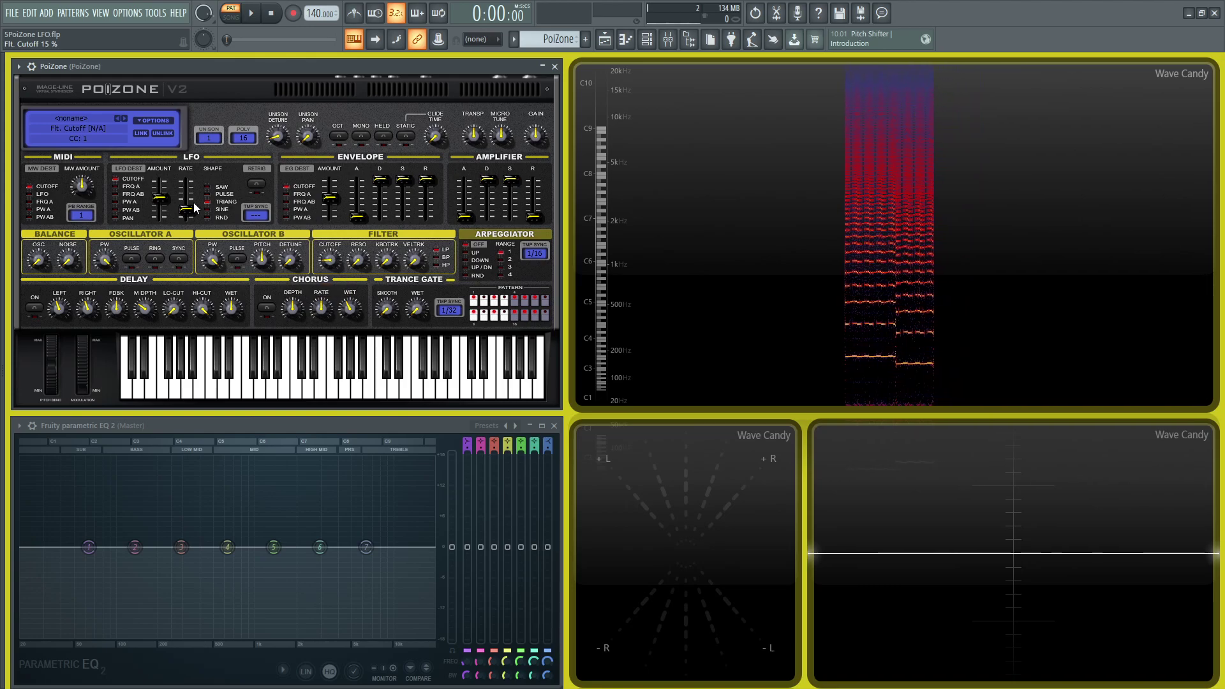
Raise the LFO amount and set the LFO rate to about 1.31 Hz, playing D4.
left_click_drag(160, 198, 184, 202)
key("x")
key("x")
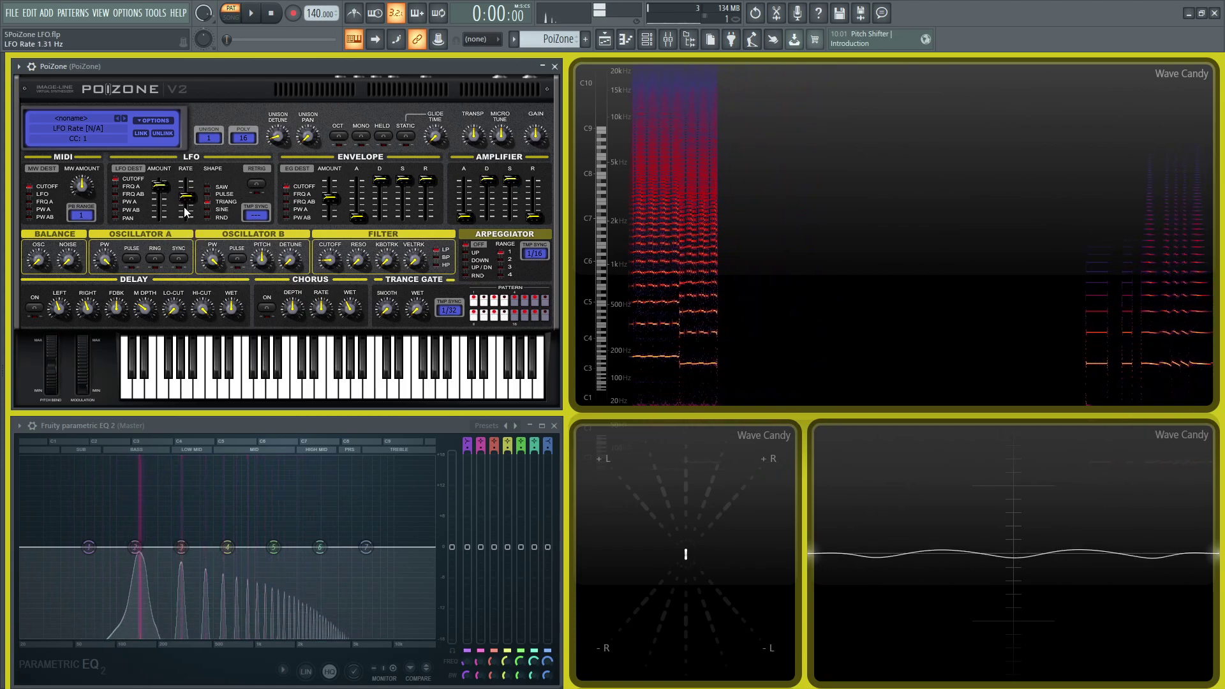
Play C4 to hear the cutoff modulation, and reduce the LFO amount to 0%.
key("z")
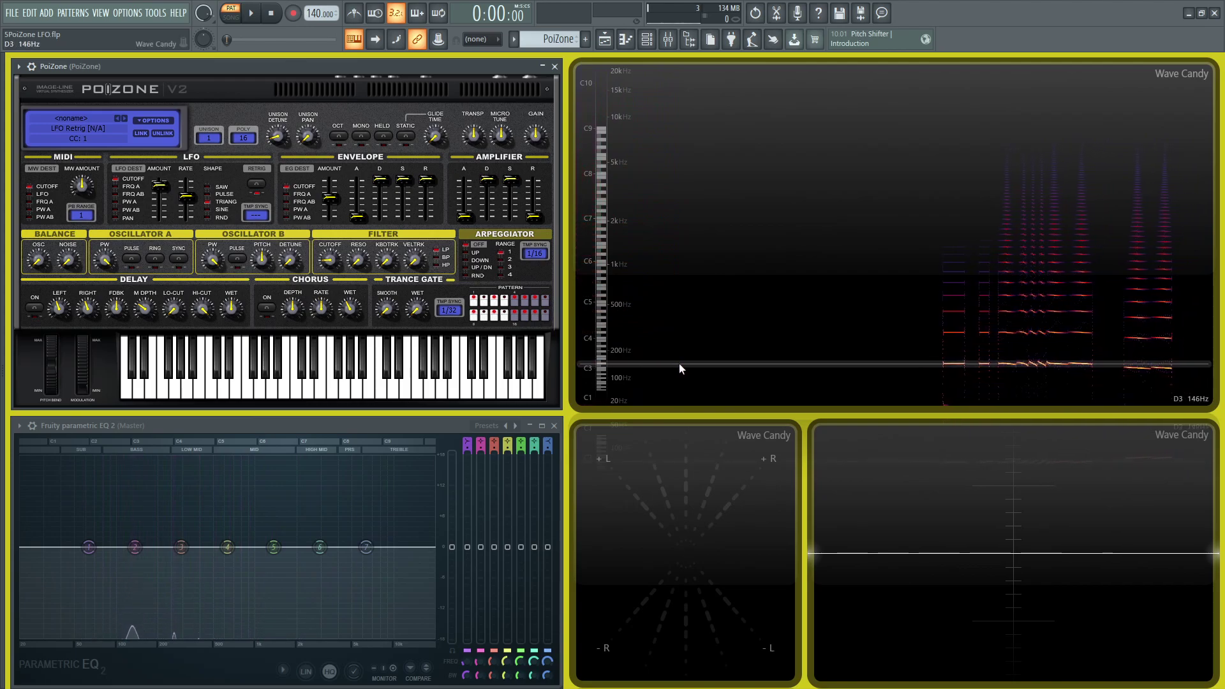
key("z")
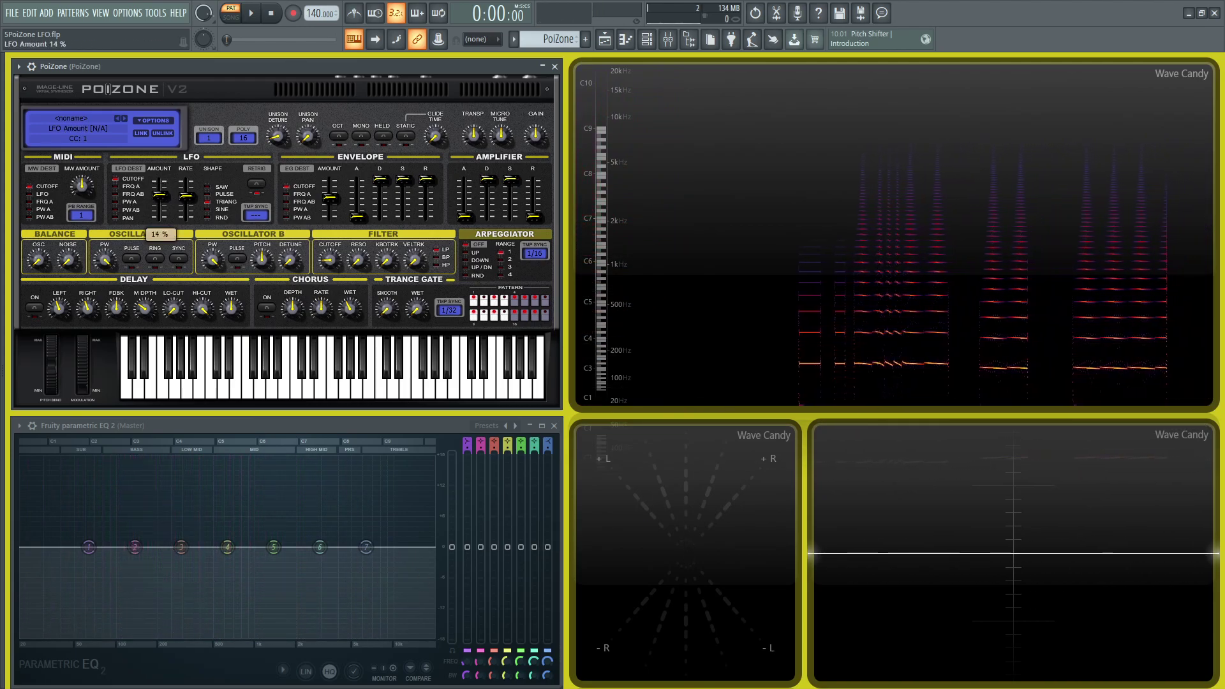
left_click_drag(164, 189, 163, 196)
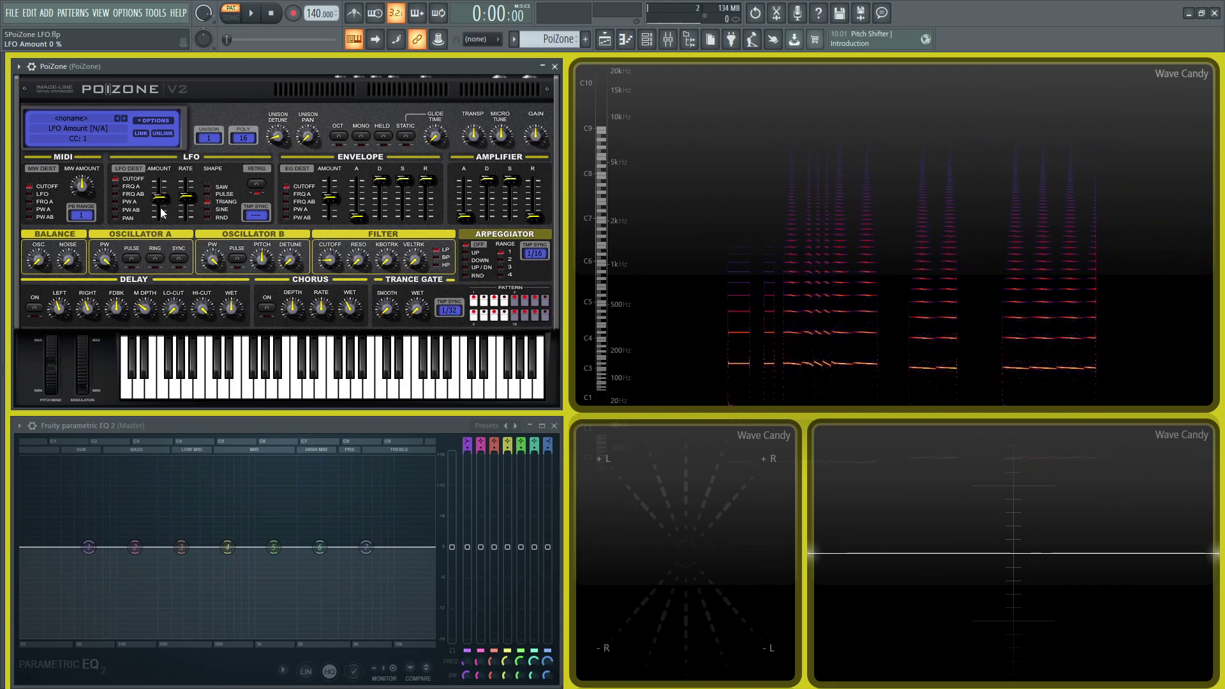
Set the LFO amount to -22%, play C4 to hear the inverted cutoff modulation, and raise the amount to about 50%.
left_click_drag(160, 199, 162, 203)
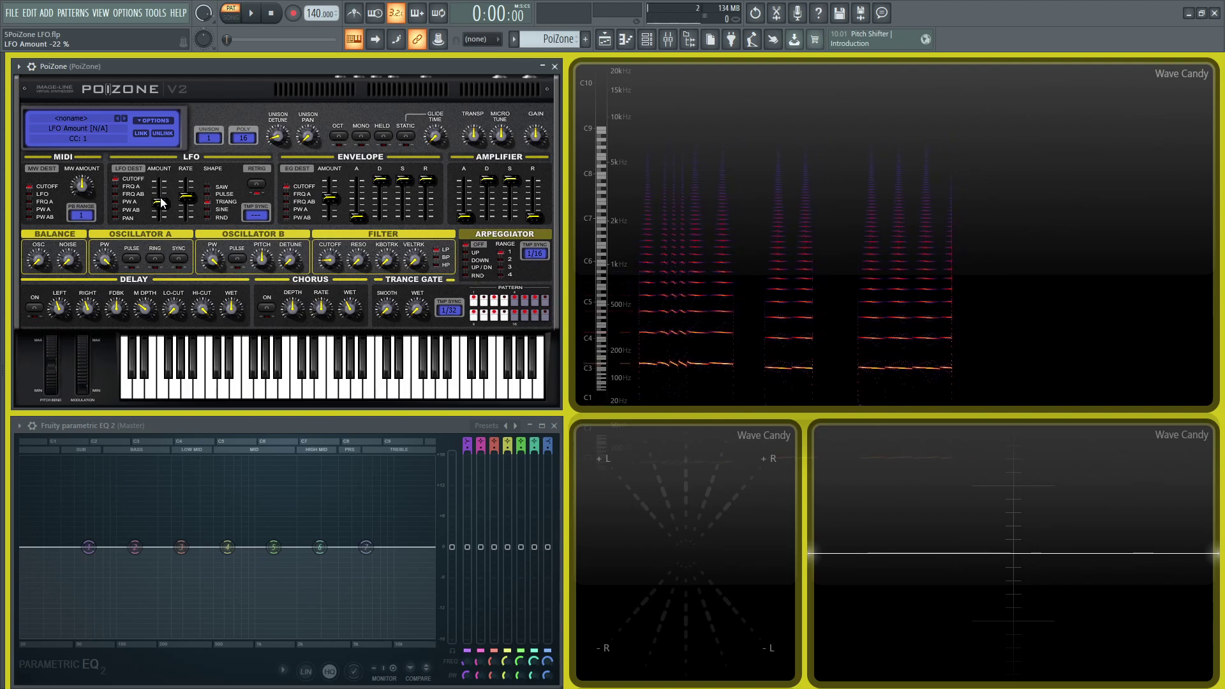
key("z")
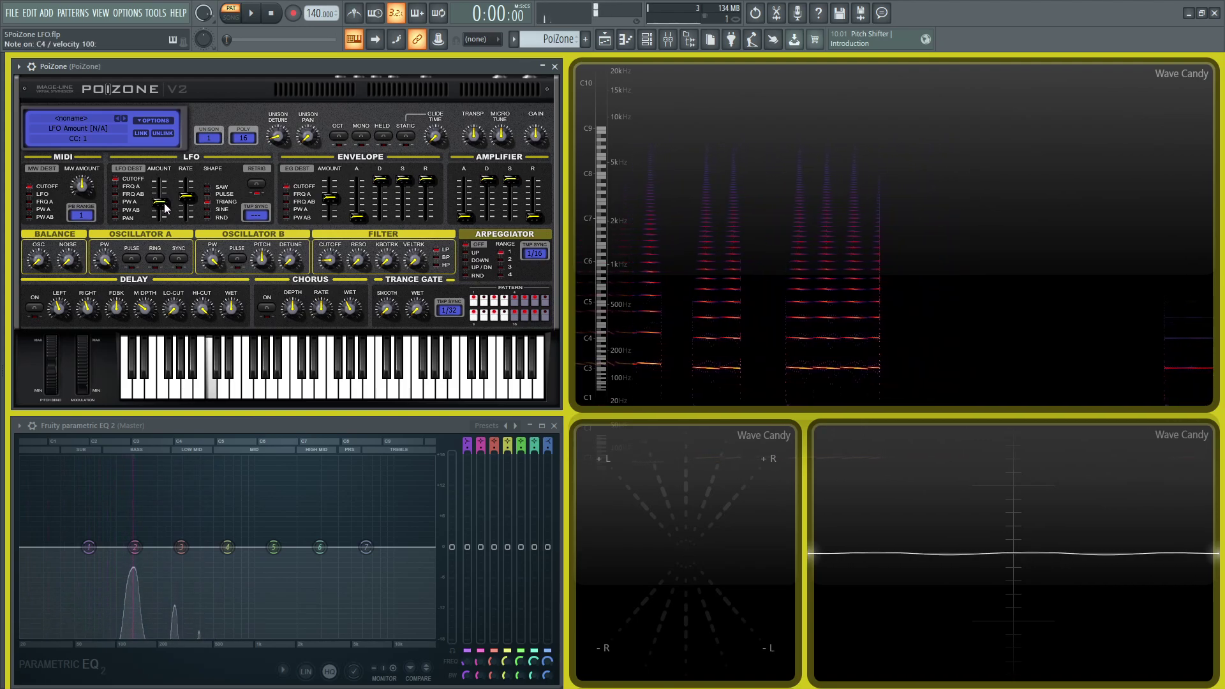
left_click_drag(163, 203, 163, 198)
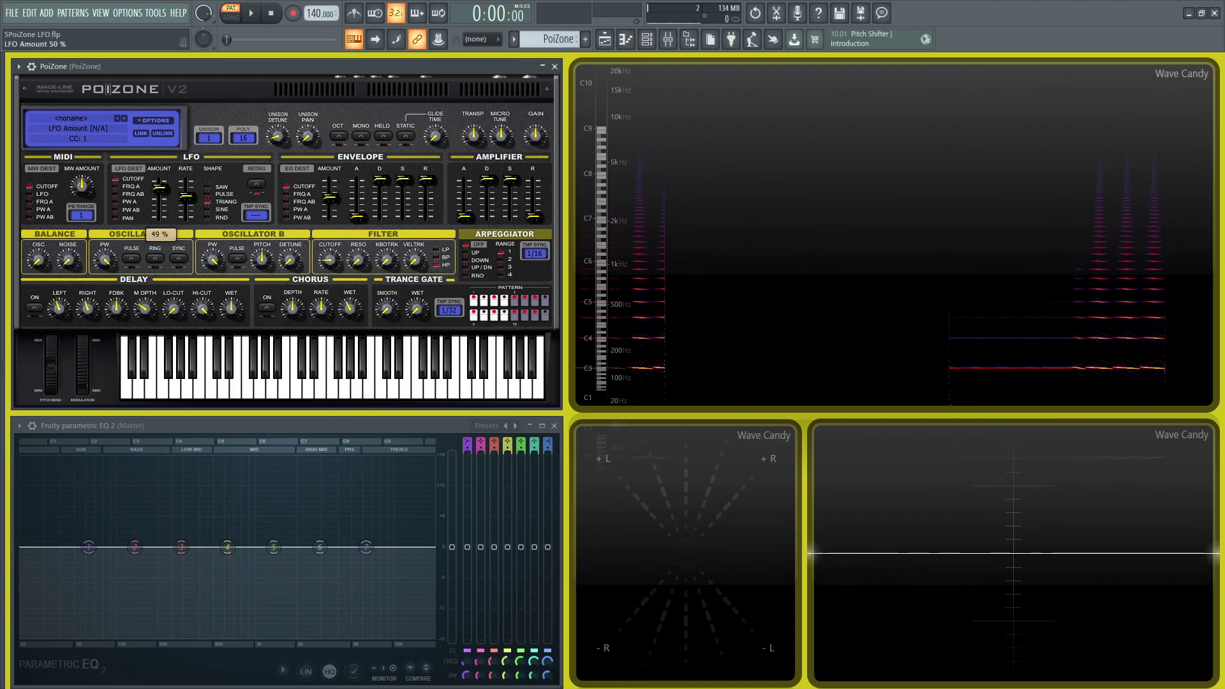
Audition C4 and D4 through the high-pass filter with the LFO amount at -45%, raising the LFO rate and setting the cutoff to 59%.
key("z")
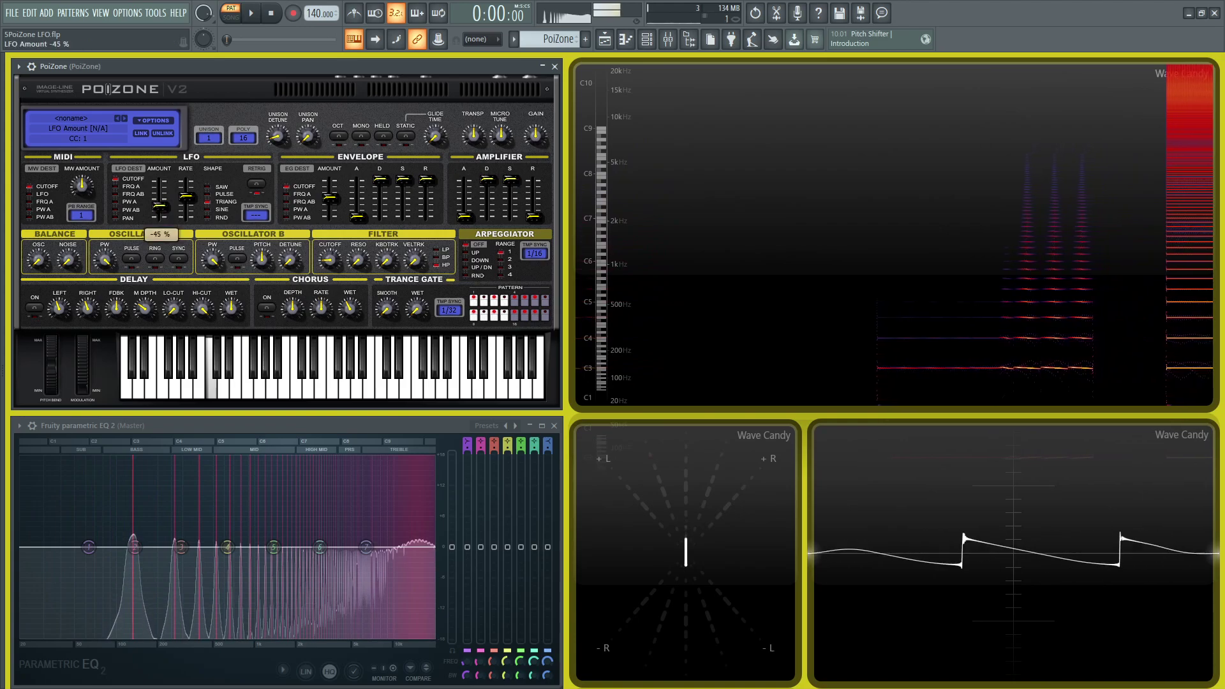
left_click_drag(195, 196, 195, 184)
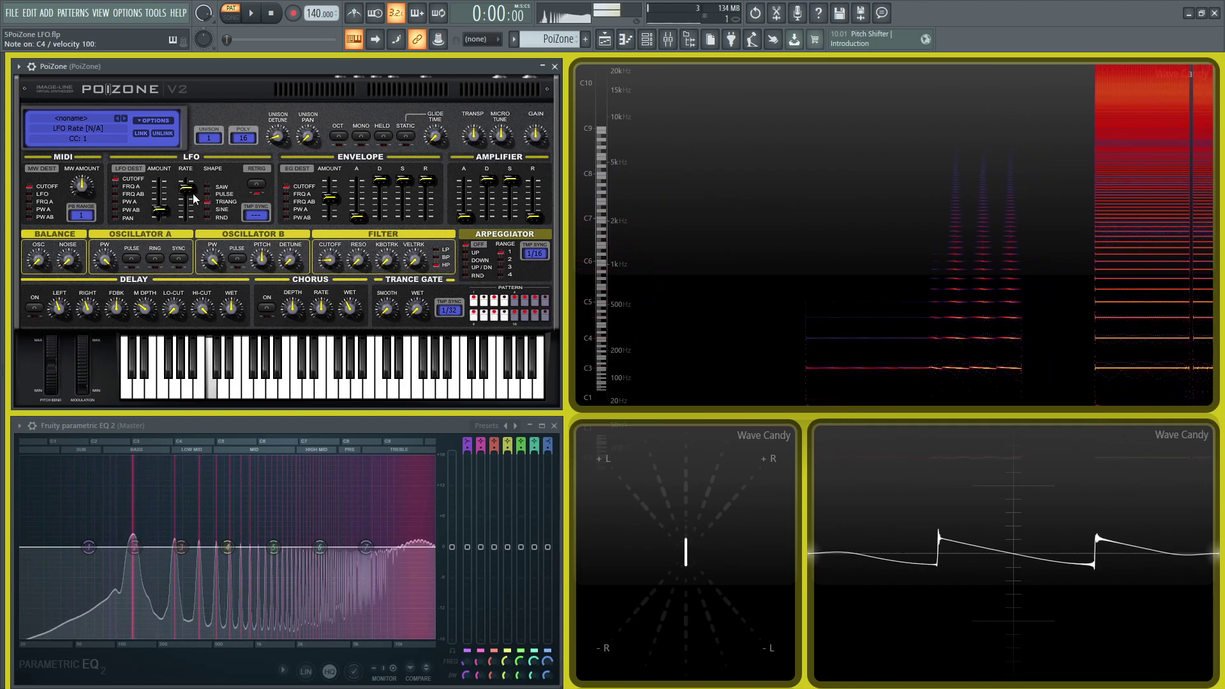
key("x")
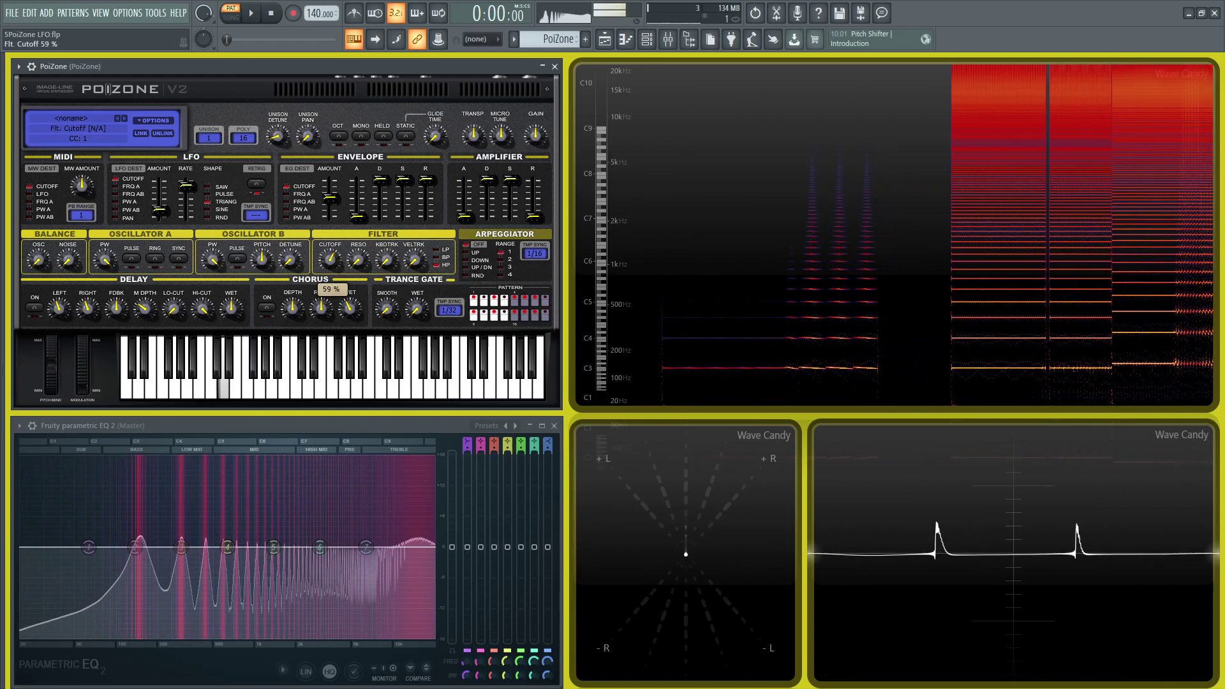
Lower the LFO rate to 2.69 Hz, play F4 to hear the modulation, and return the LFO amount to 0%.
left_click_drag(185, 192, 186, 200)
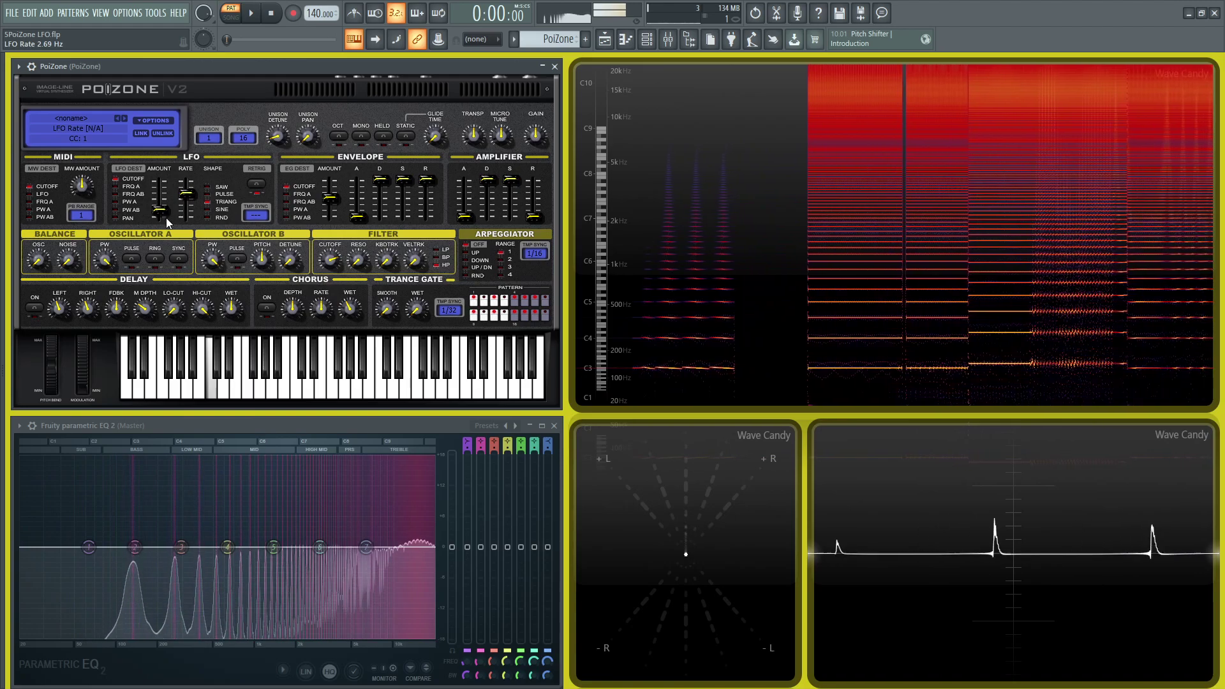
key("v")
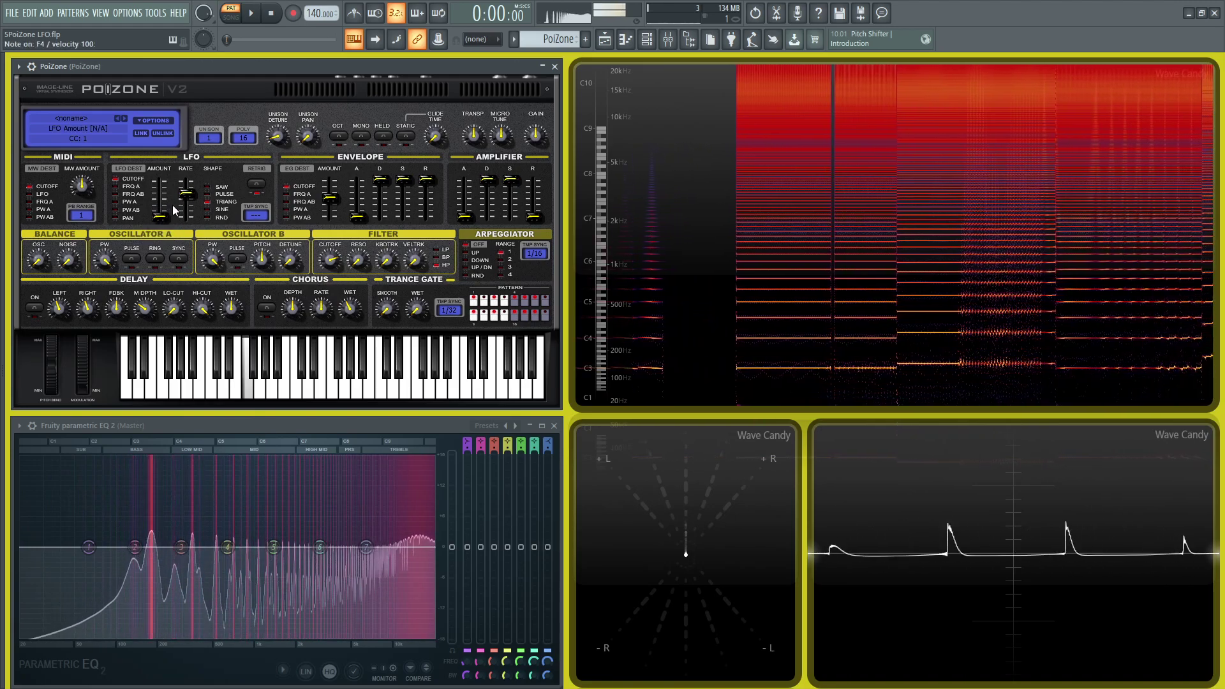
left_click_drag(160, 216, 159, 197)
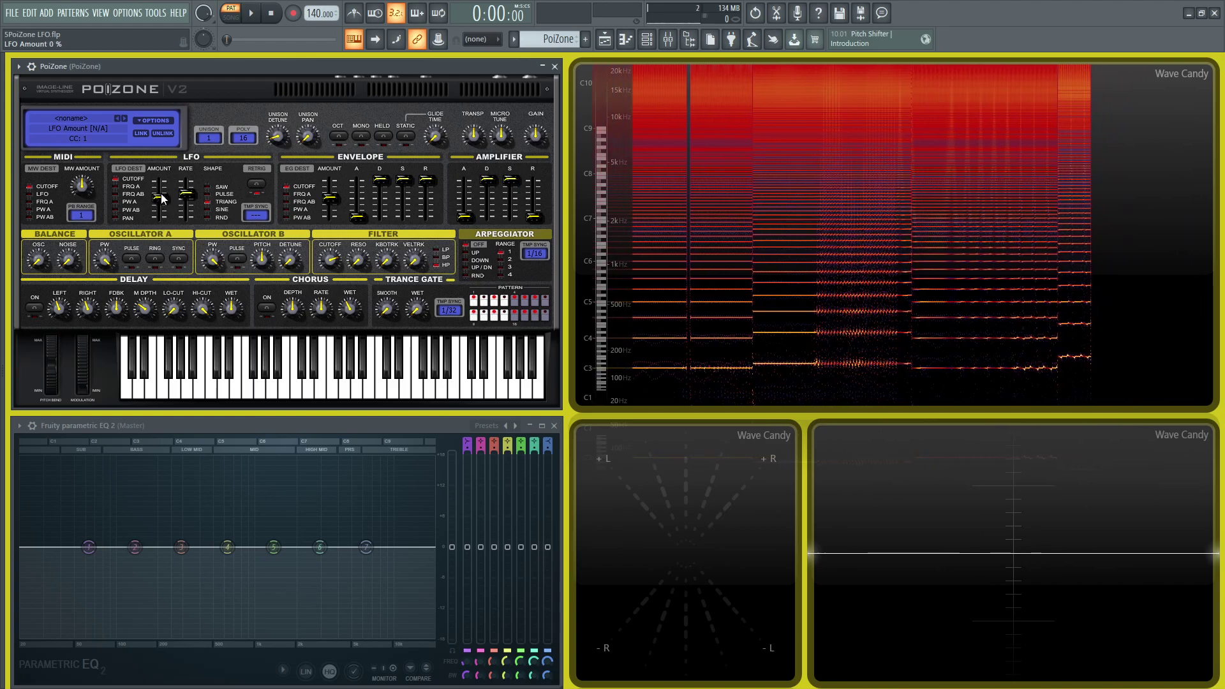